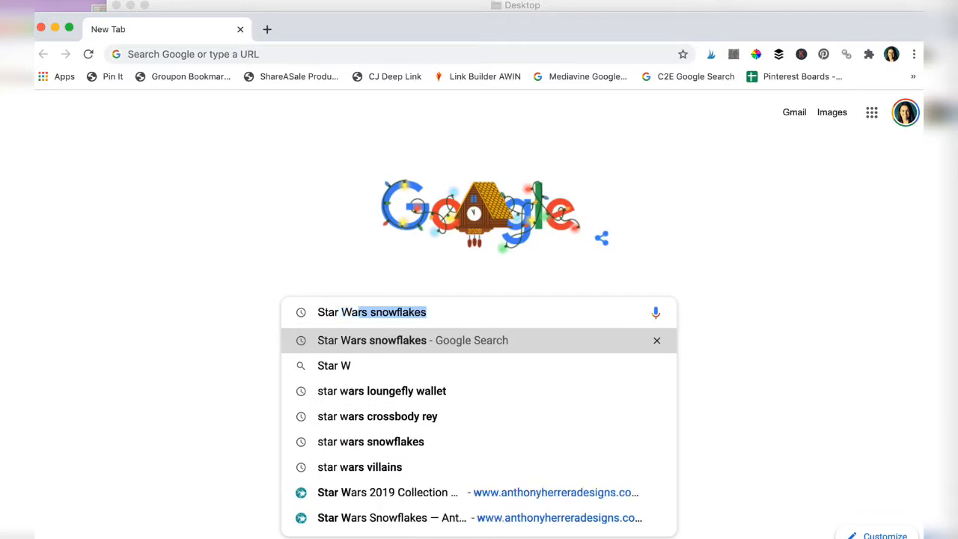
Search Google for "Star Wars snowflakes" and open the Star Wars Snowflakes page of Anthony Herrera Designs
key(BackSpace)
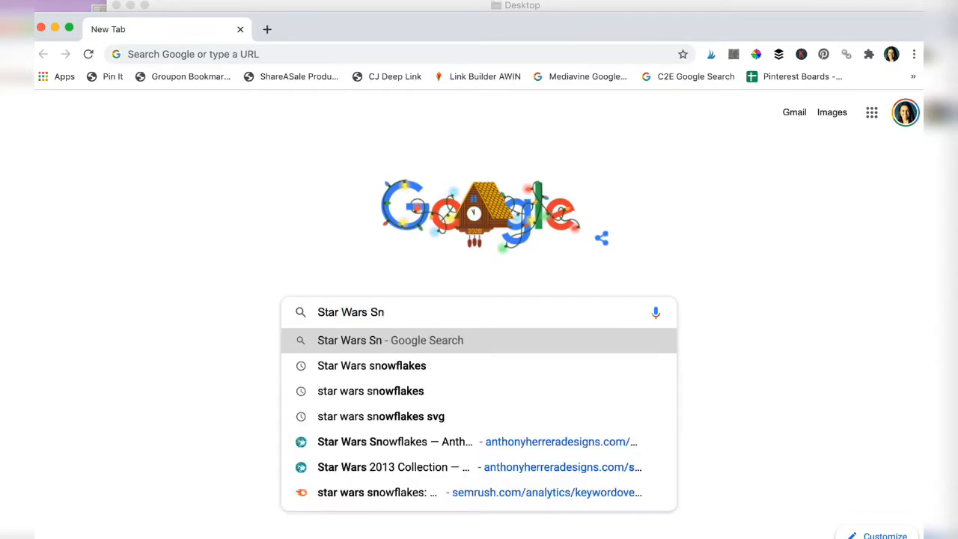
text(owf)
key(Return)
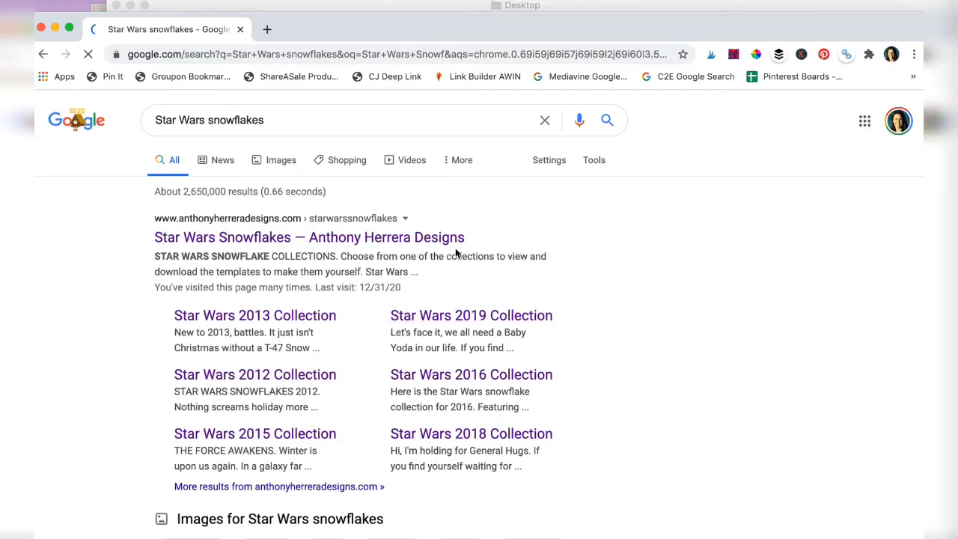
click(399, 242)
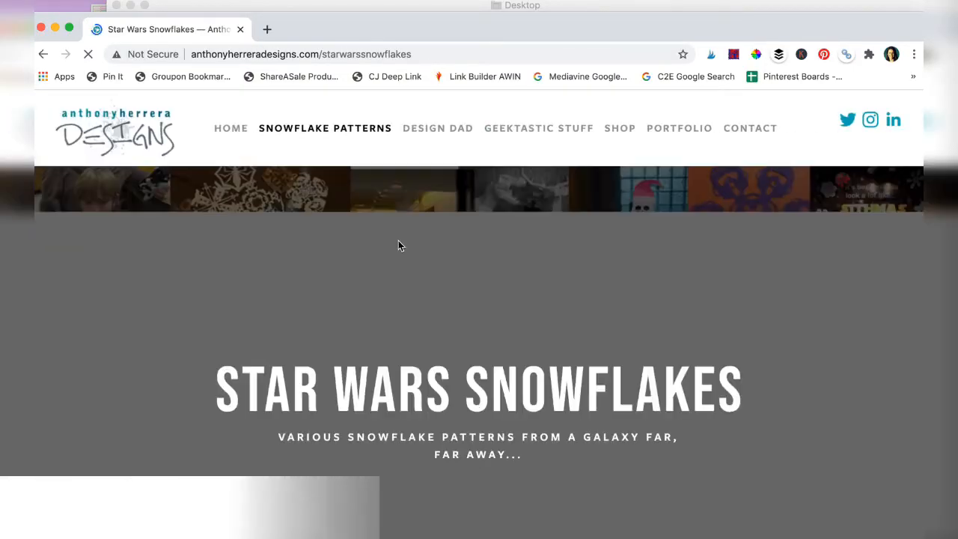
Browse the yearly Star Wars snowflake collections and open the 2018 collection
scroll(491, 374, down, 10)
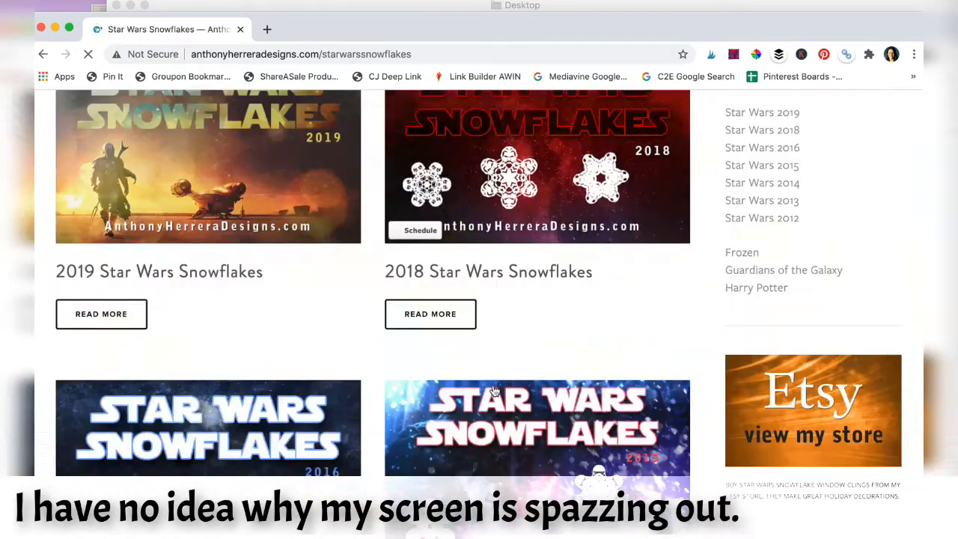
scroll(493, 391, down, 10)
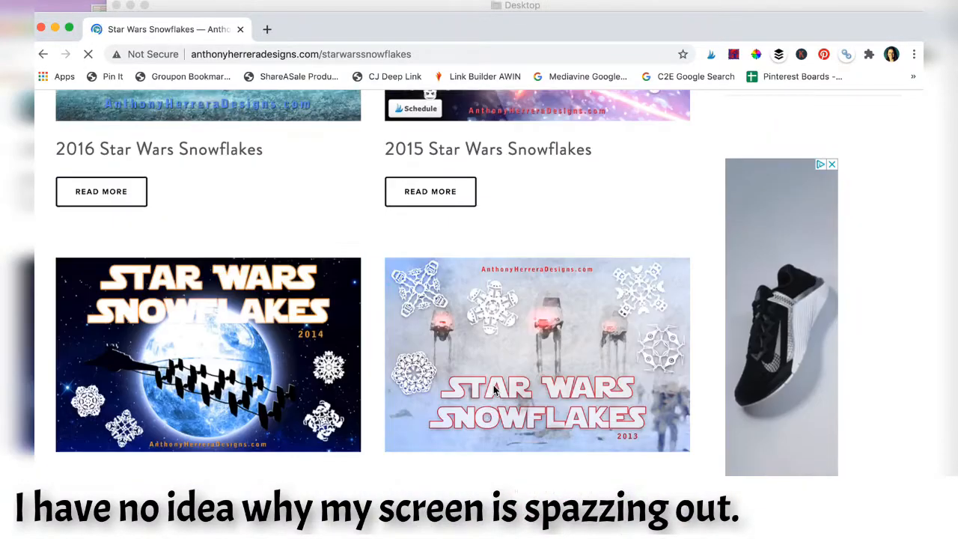
scroll(493, 390, down, 5)
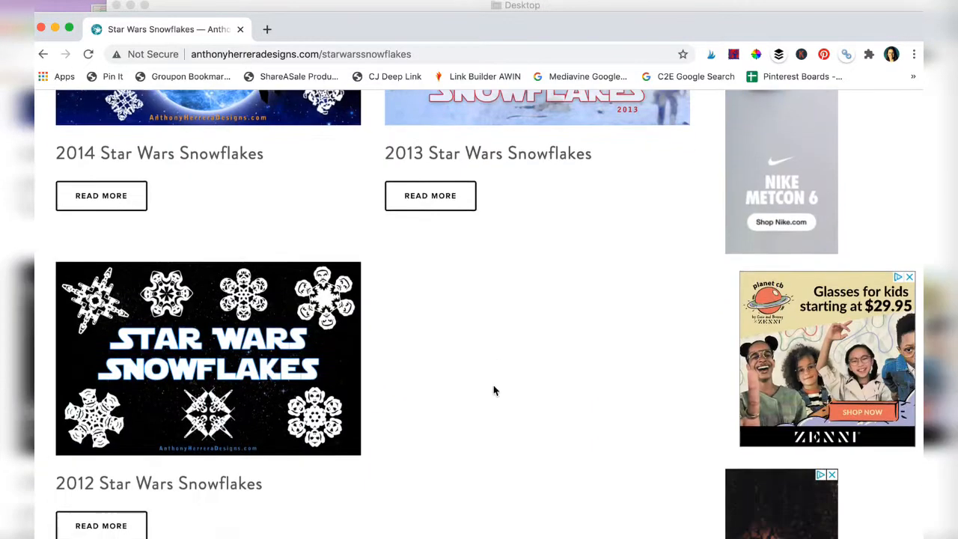
scroll(493, 390, up, 8)
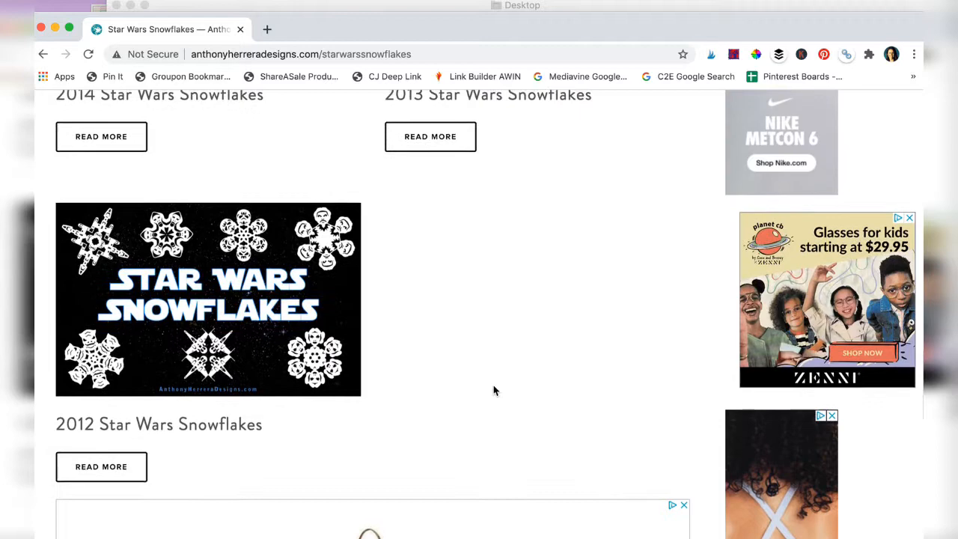
scroll(493, 390, up, 6)
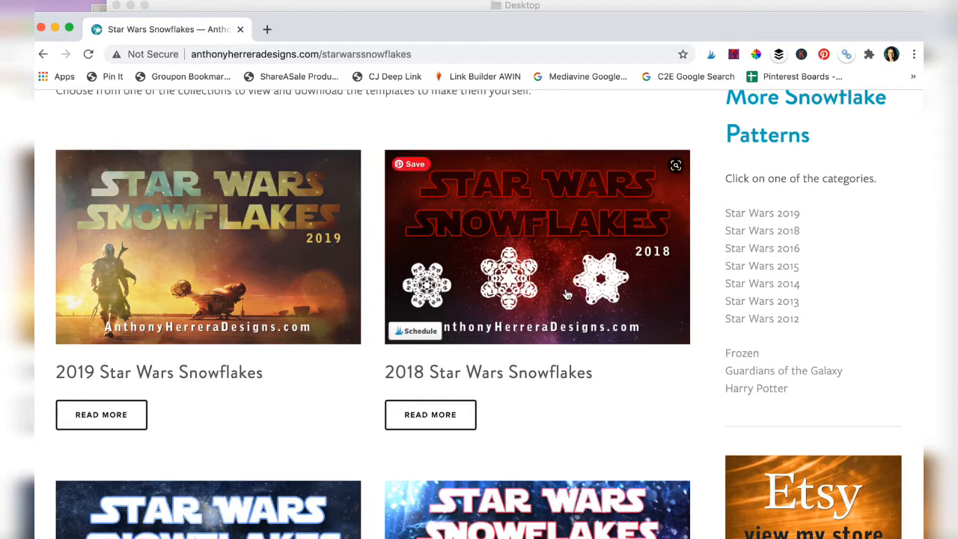
scroll(565, 298, up, 2)
scroll(566, 299, down, 1)
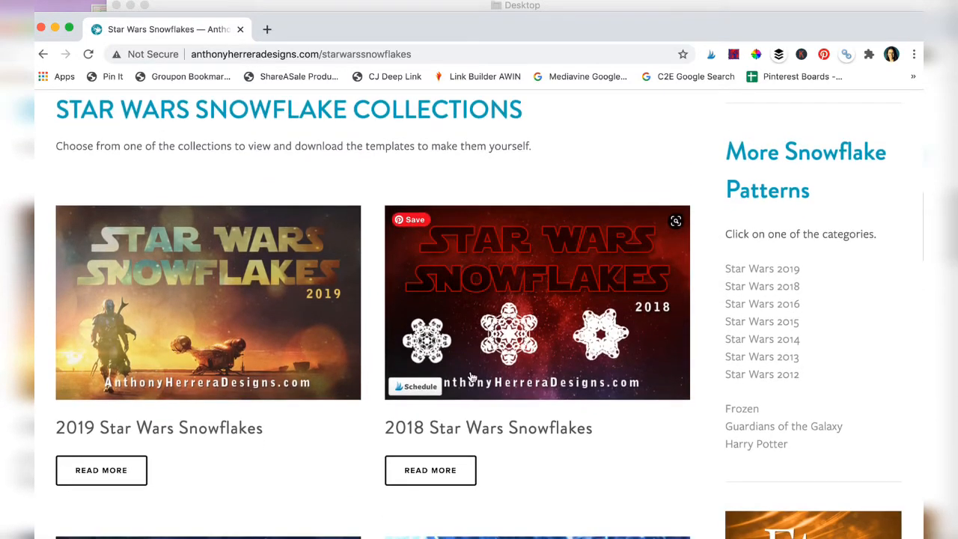
click(444, 471)
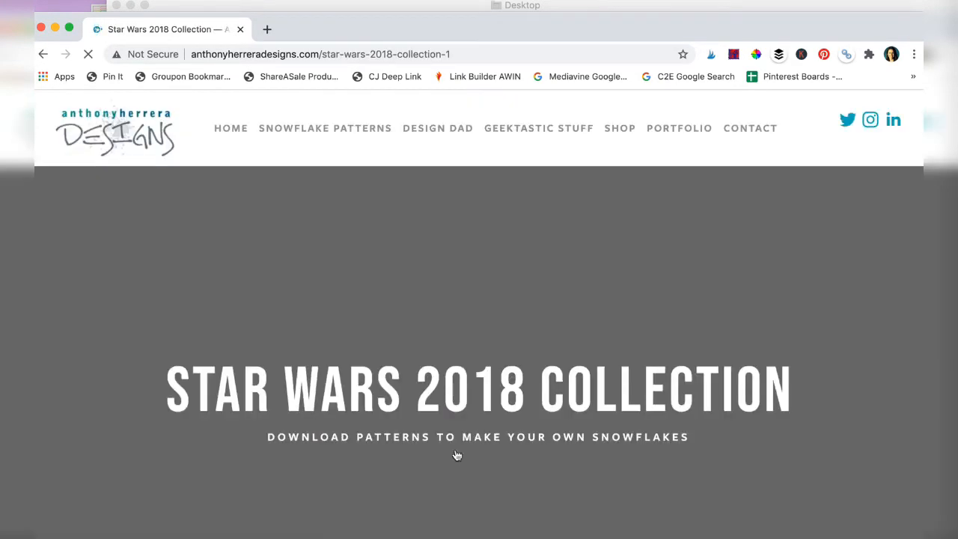
View the enlarged square Porg and Praetorian Guard snowflakes, then close the image viewer
scroll(627, 339, down, 10)
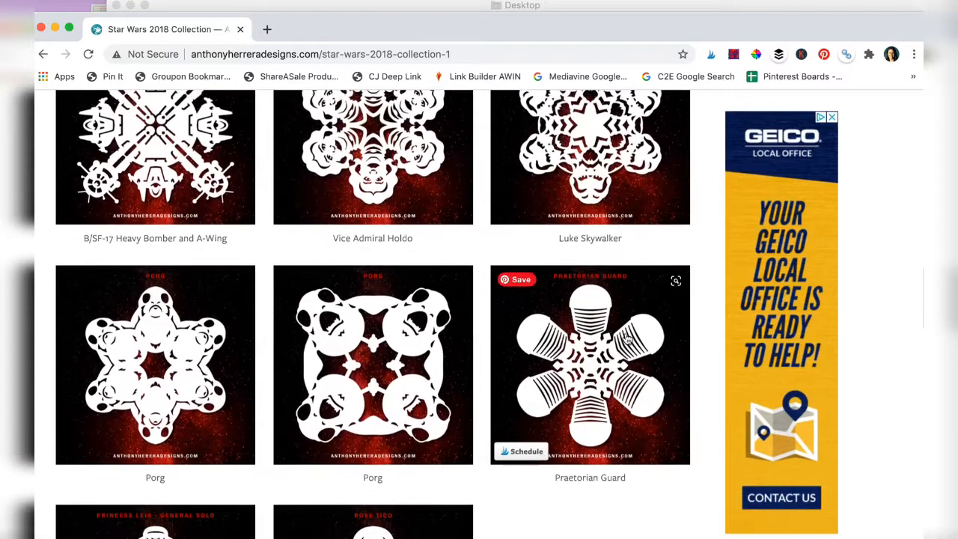
click(392, 302)
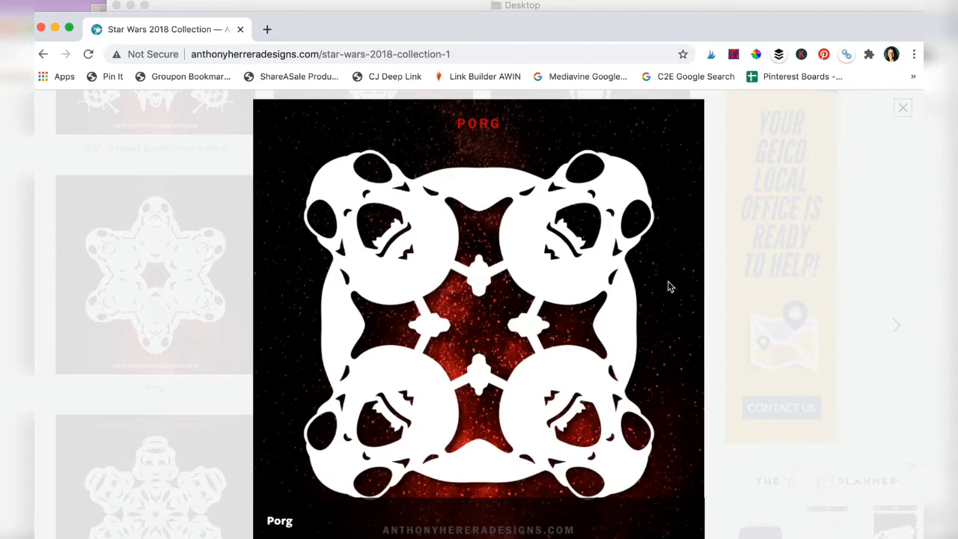
click(759, 284)
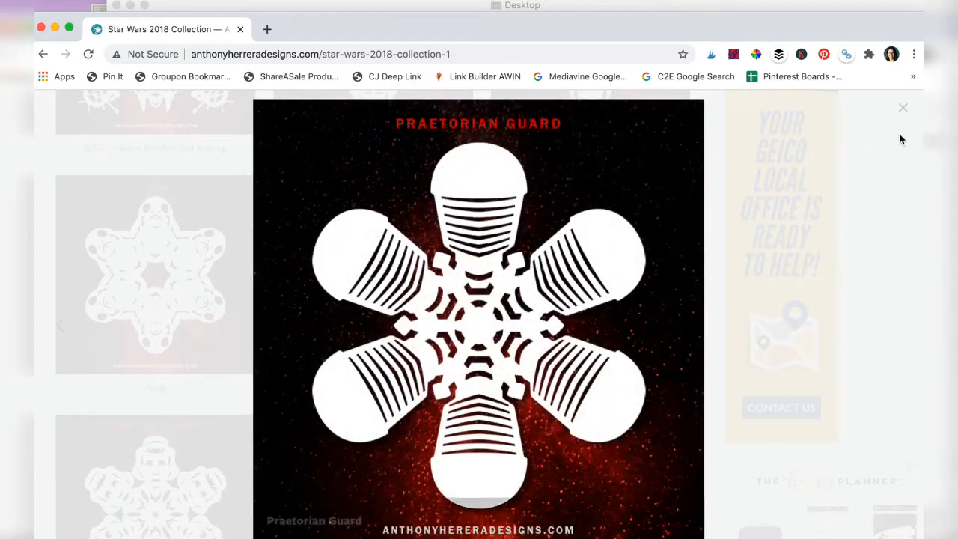
click(927, 111)
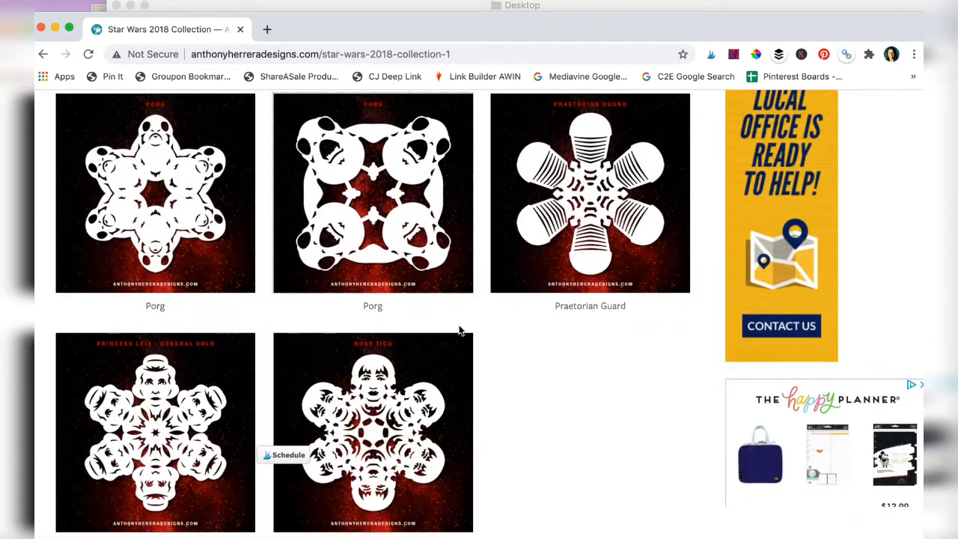
Open the Porg 1 pattern PDF from the collection's download list, examine its fold template and close it
scroll(385, 378, down, 6)
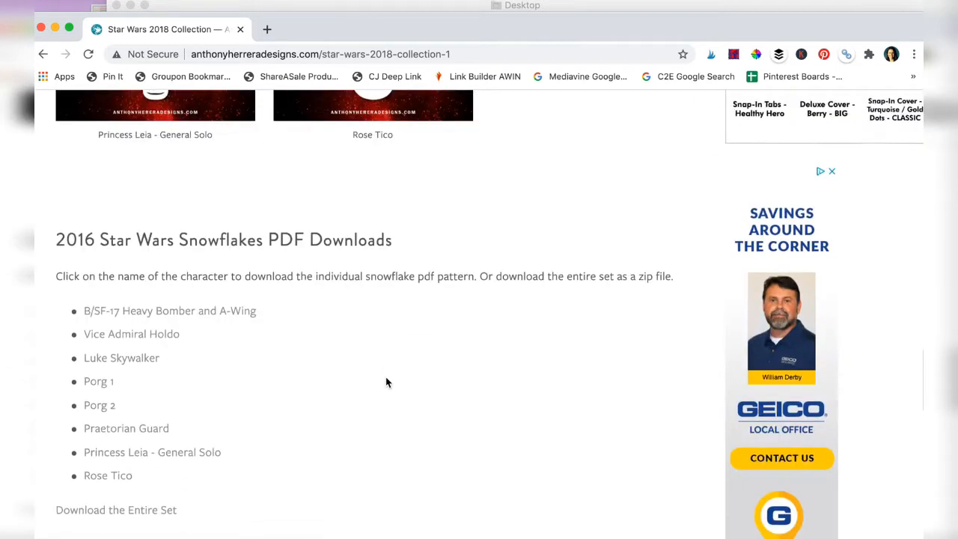
scroll(387, 383, down, 4)
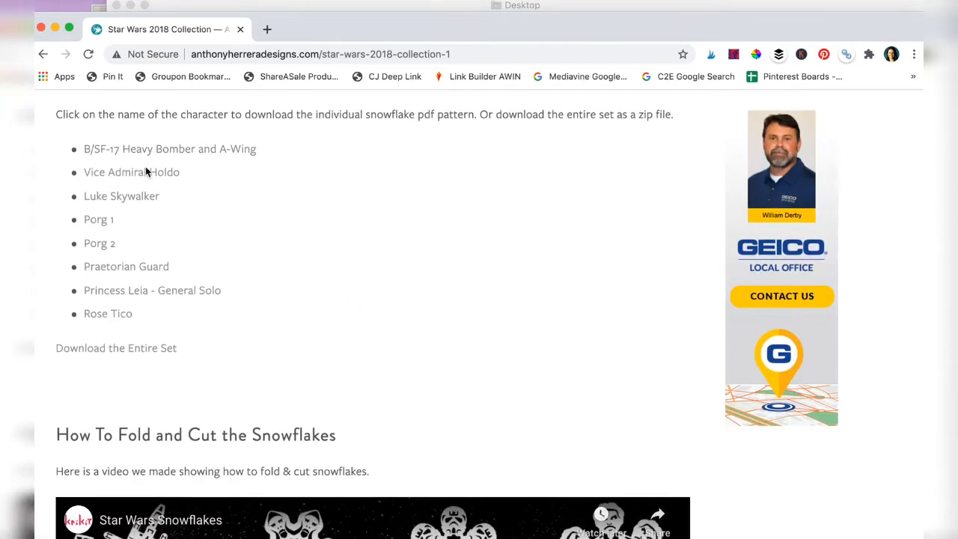
click(104, 220)
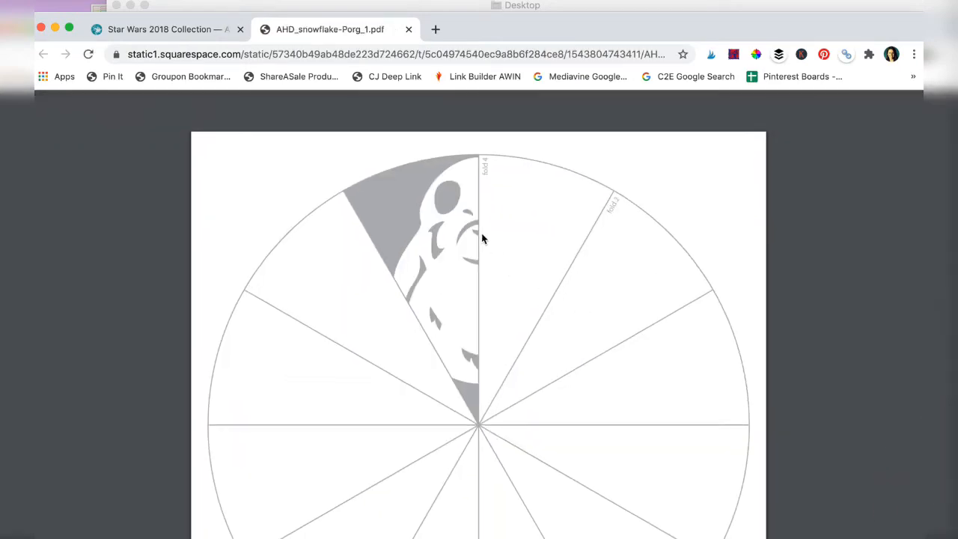
scroll(688, 322, down, 2)
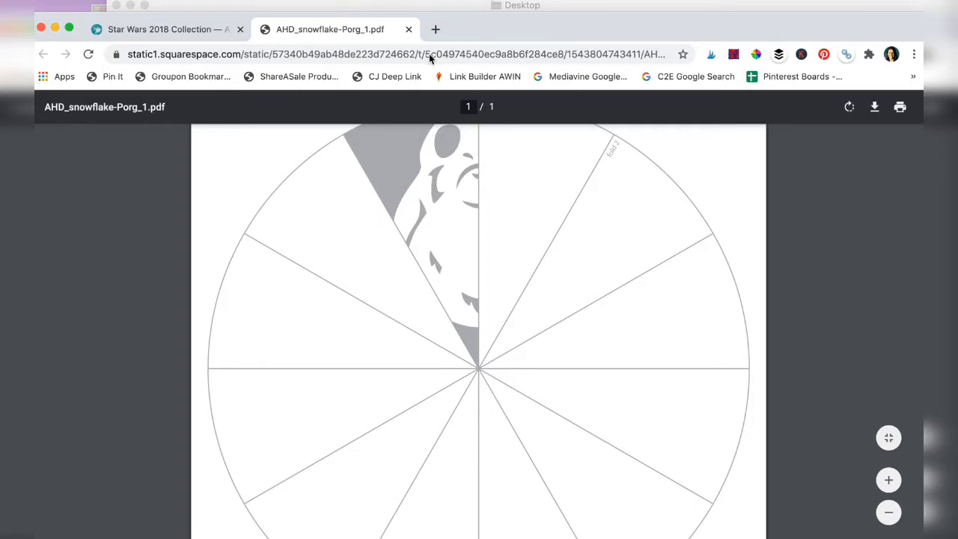
click(409, 30)
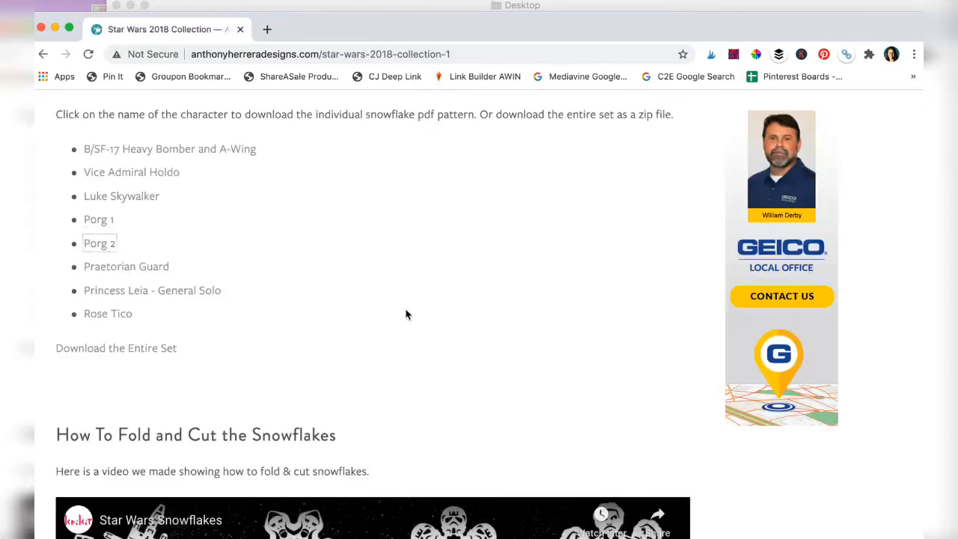
Enlarge the square Porg snowflake in the collection gallery and capture a screenshot of just its design area
scroll(407, 314, up, 5)
scroll(407, 315, up, 5)
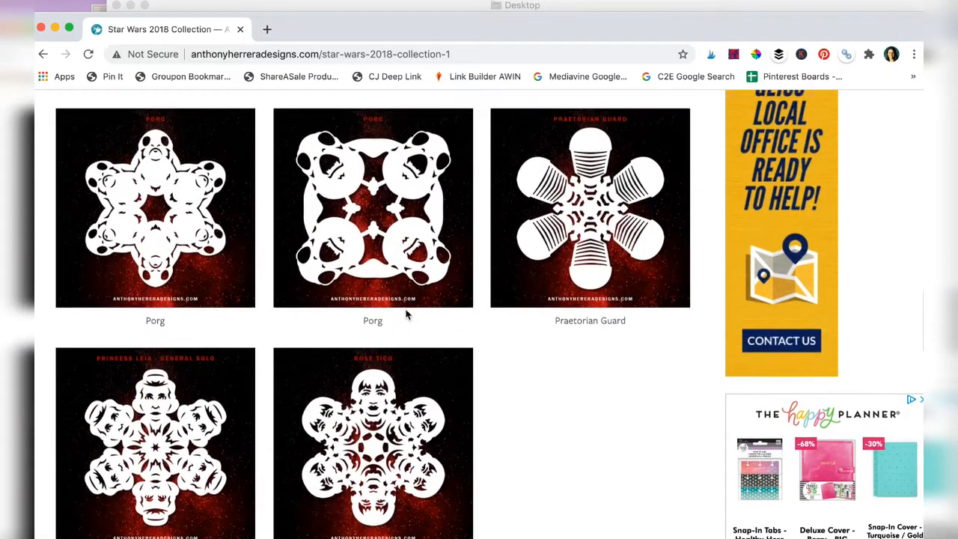
scroll(407, 314, up, 1)
click(404, 300)
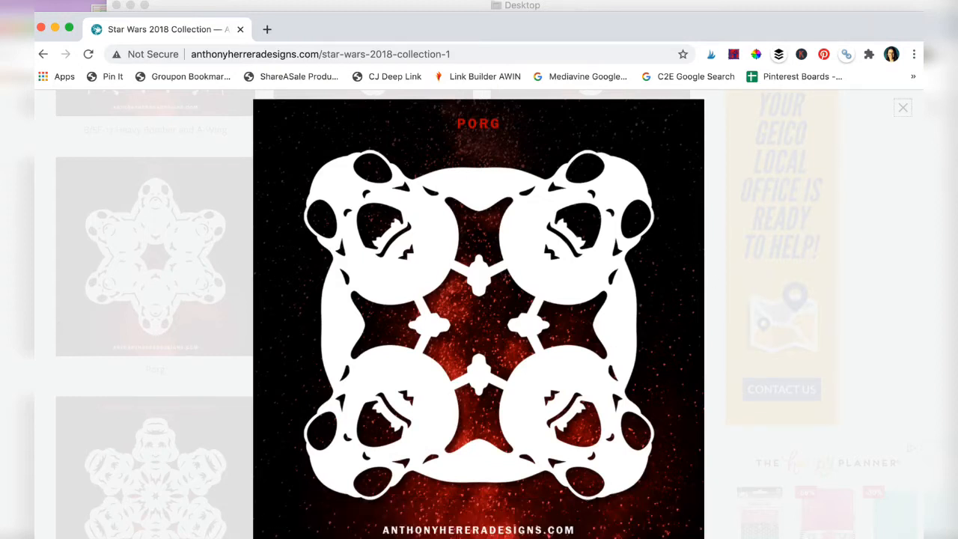
key(super+shift+4)
drag(287, 141, 670, 520)
Switch to the Desktop folder in Finder and open today's Porg screenshot in Preview
drag(317, 26, 315, 163)
click(453, 25)
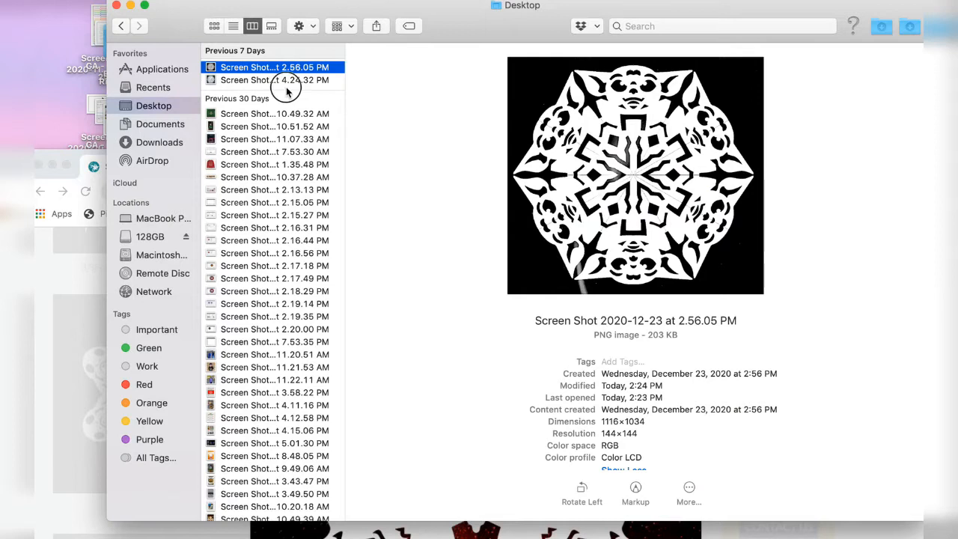
click(287, 84)
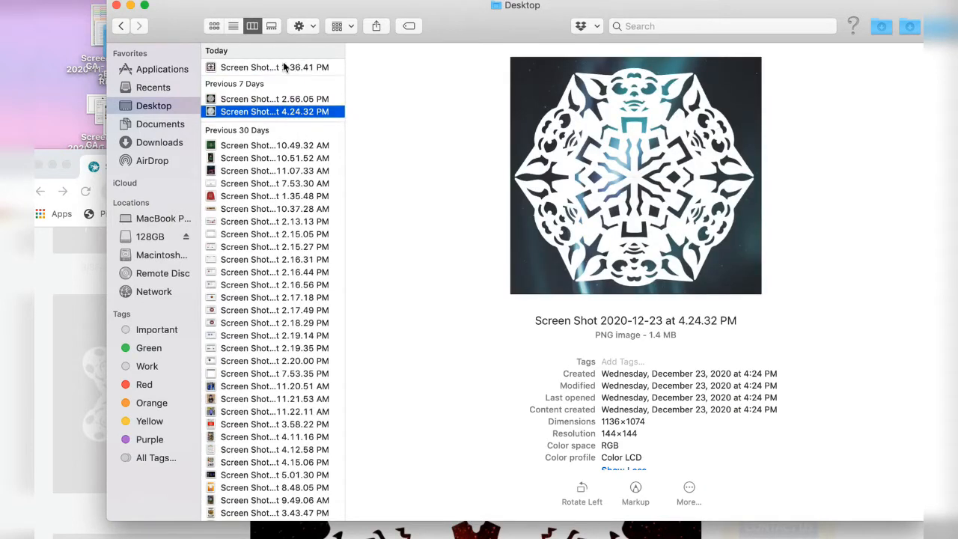
click(288, 67)
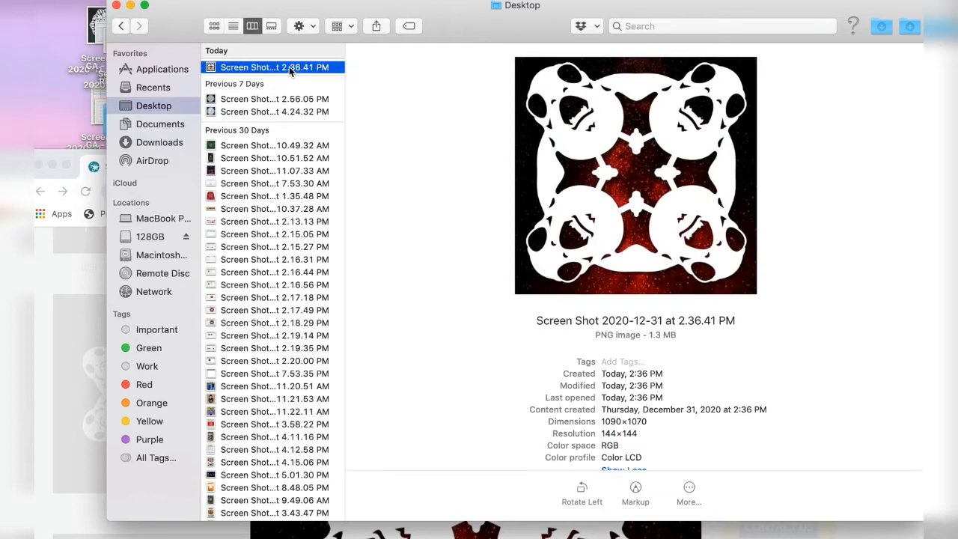
double_click(295, 68)
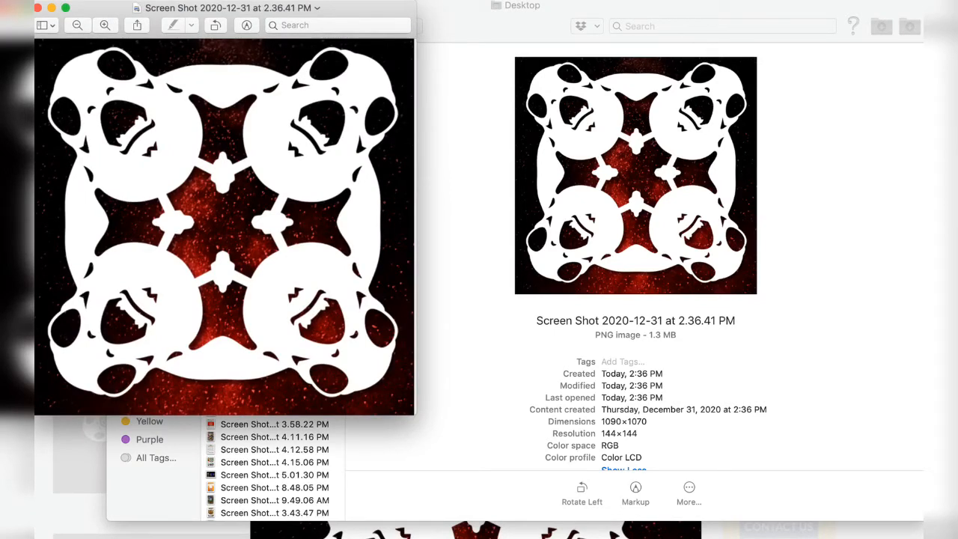
Adjust the Porg screenshot's color to pure black and white with maximum contrast and minimum saturation
click(245, 0)
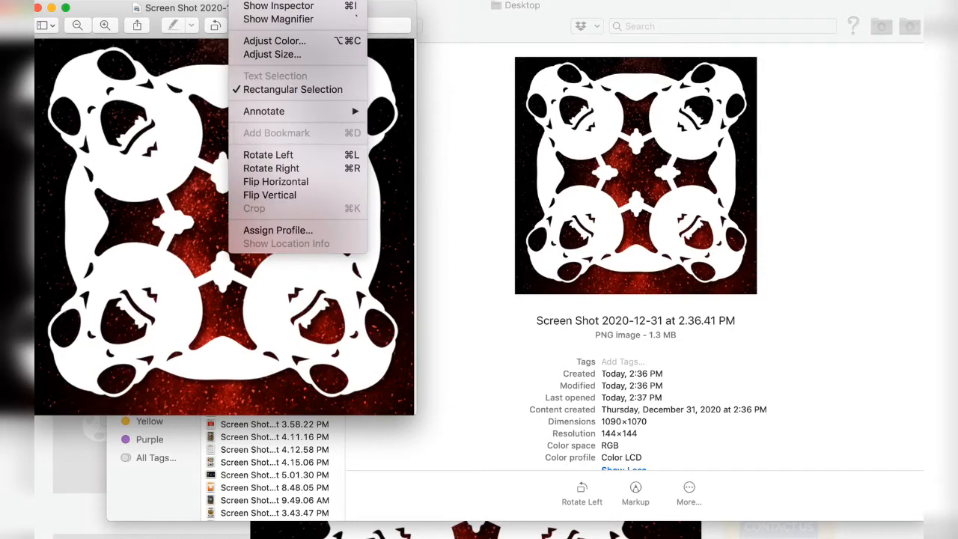
click(272, 44)
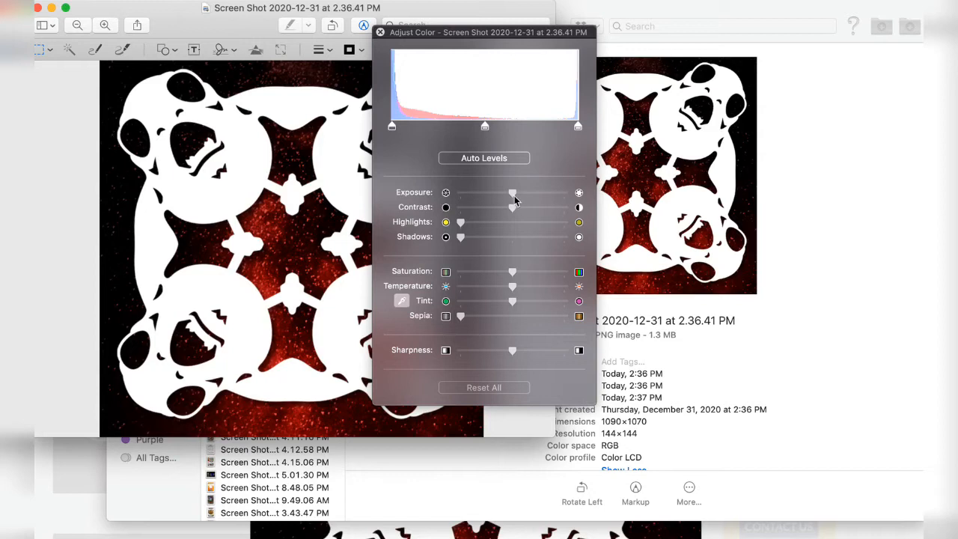
drag(513, 206, 580, 209)
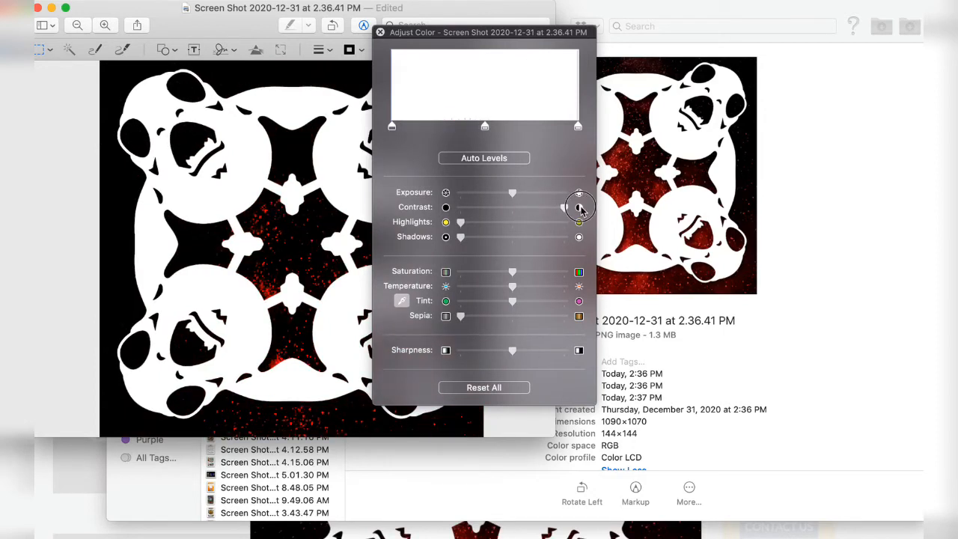
drag(461, 222, 389, 227)
drag(512, 244, 401, 251)
drag(513, 272, 413, 275)
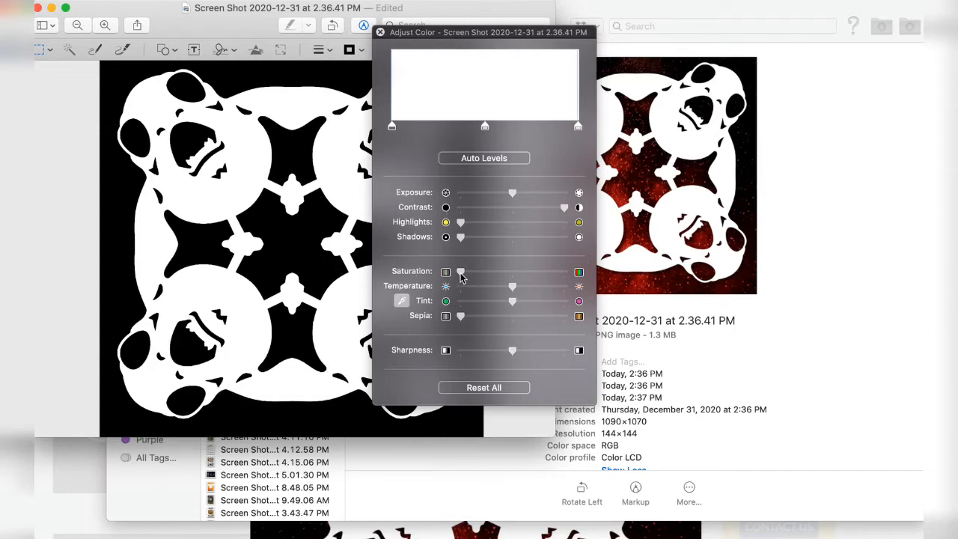
Move the color adjustments off the image, then close the edited Porg screenshot and the Adjust Color window
drag(500, 31, 690, 32)
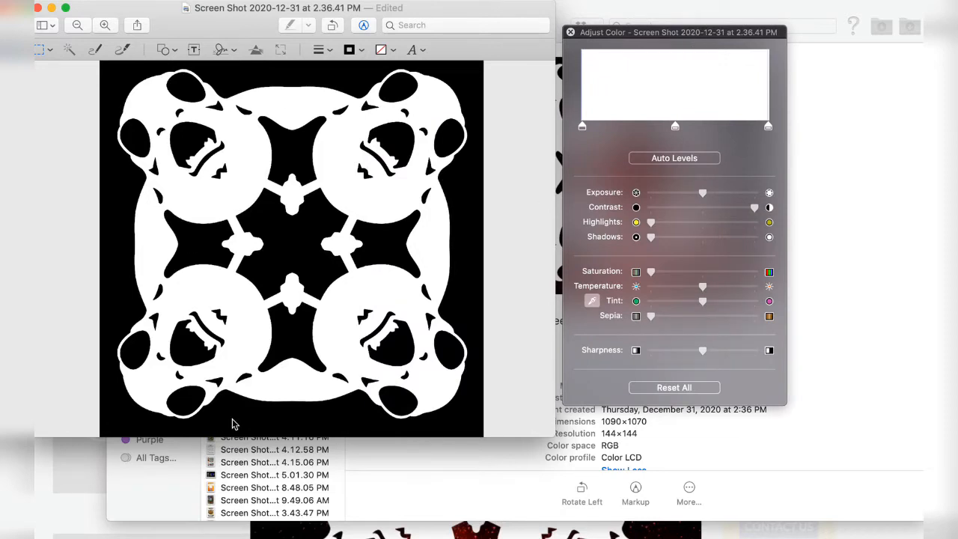
click(39, 8)
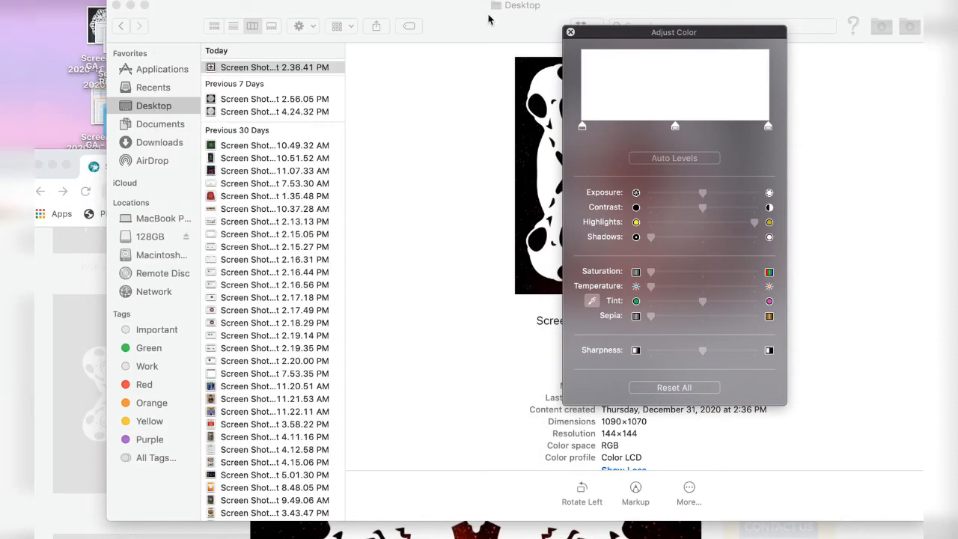
click(571, 32)
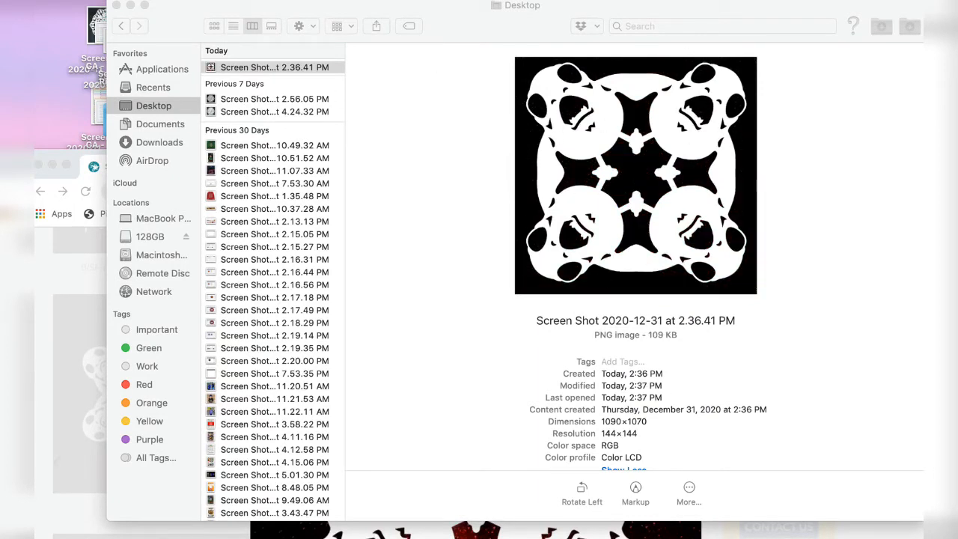
Switch to Cricut Design Space, move its window fully into view and start a new project
click(685, 531)
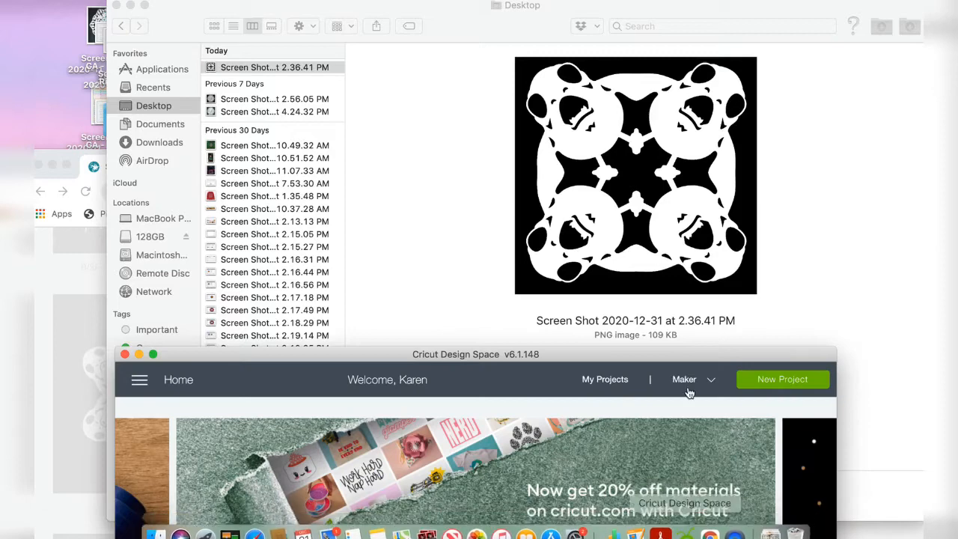
drag(669, 350, 677, 12)
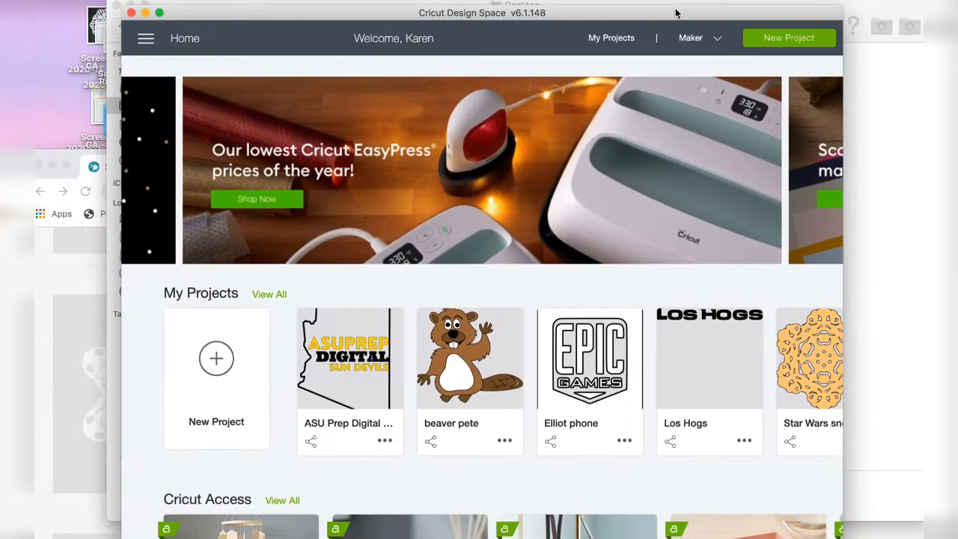
click(799, 41)
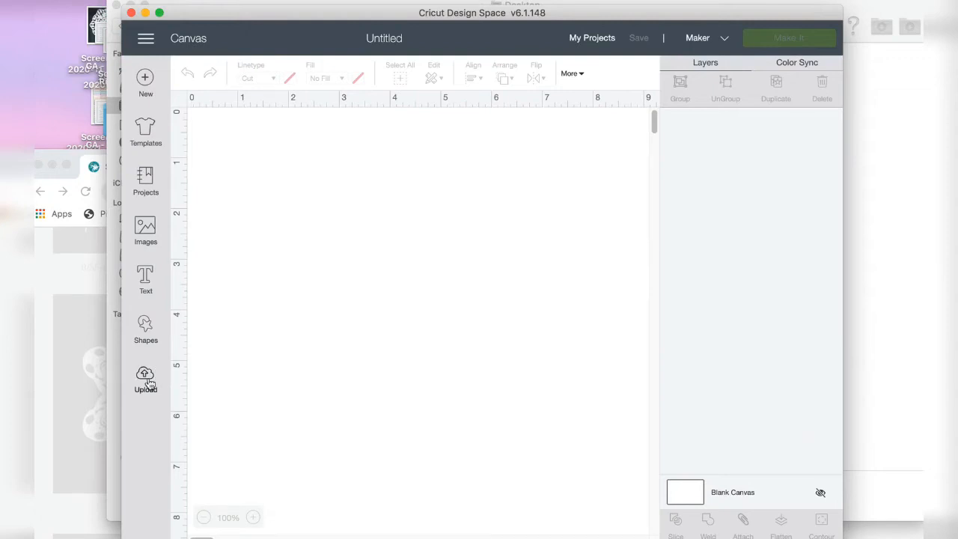
Insert the recently uploaded black snowflake screenshot onto the canvas
click(147, 382)
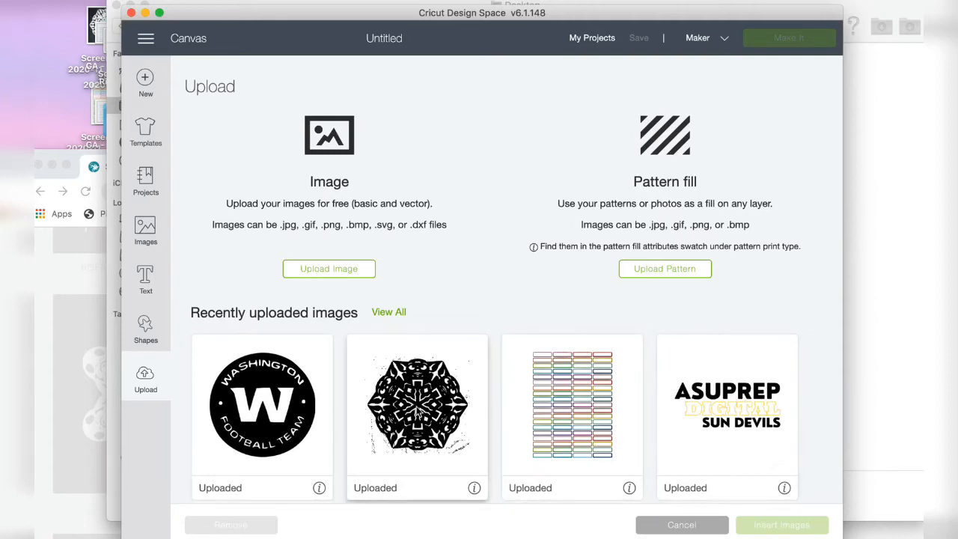
click(430, 413)
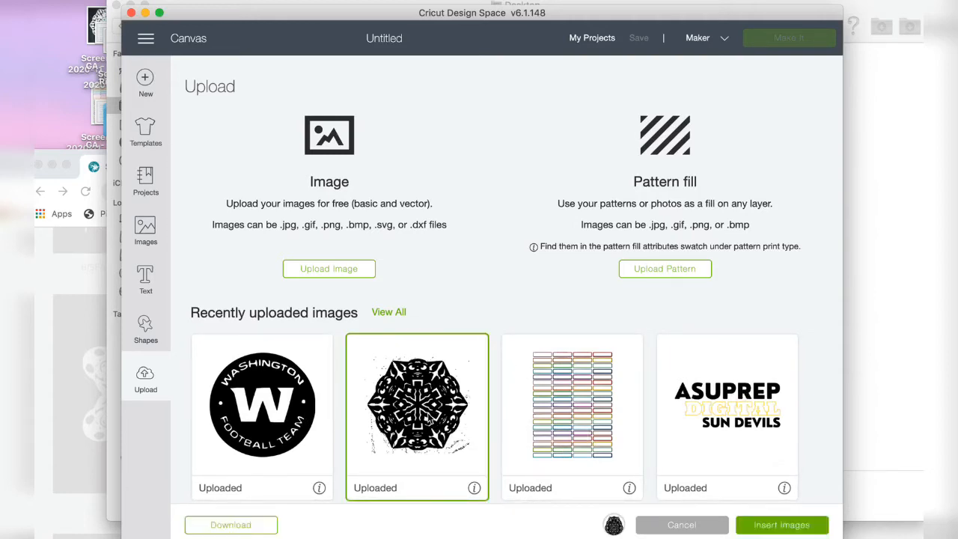
click(809, 523)
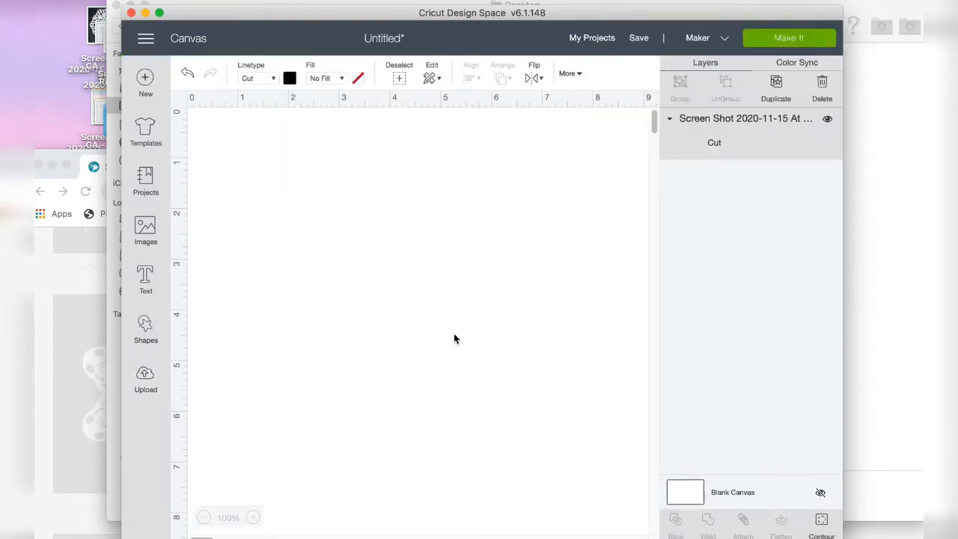
Examine the inserted snowflake's edges and surrounding white areas for stray specks
scroll(465, 307, right, 5)
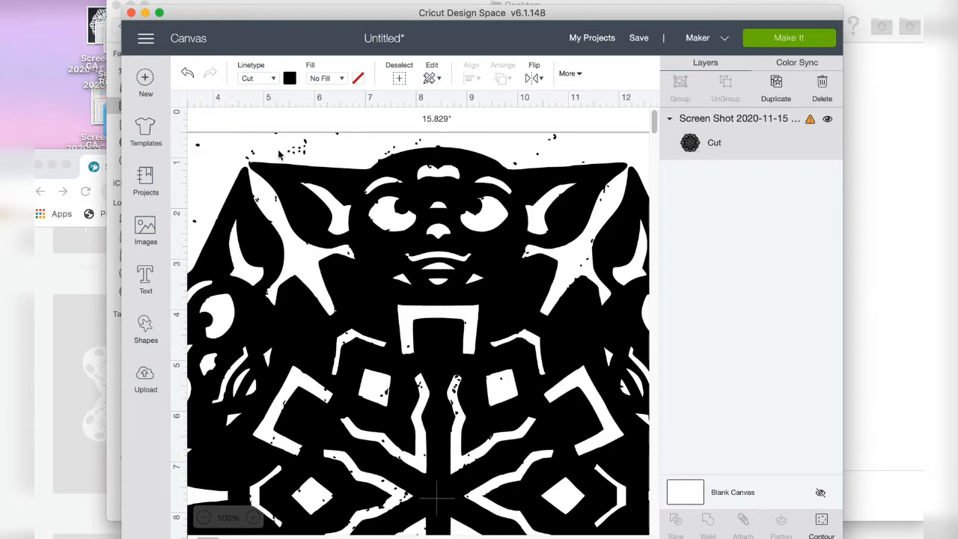
scroll(281, 154, left, 4)
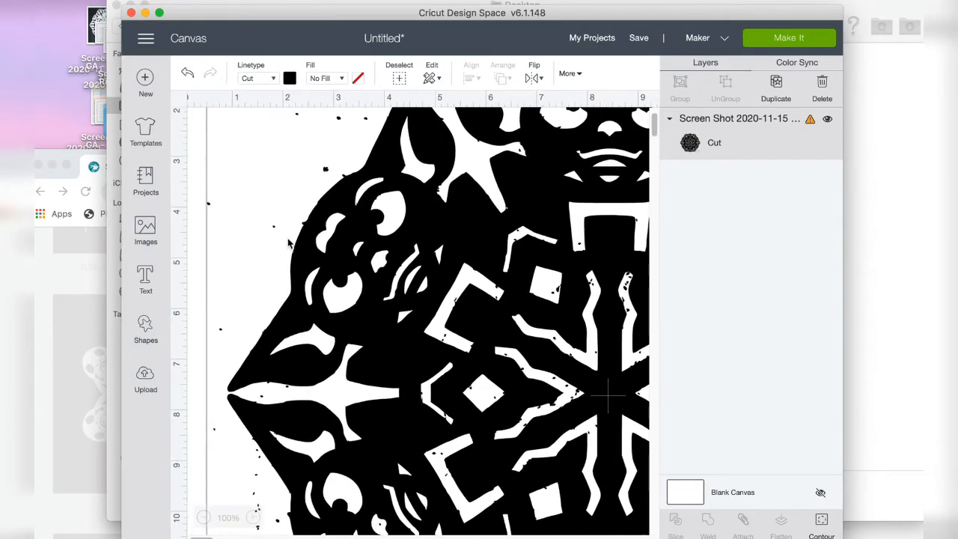
scroll(289, 243, down, 5)
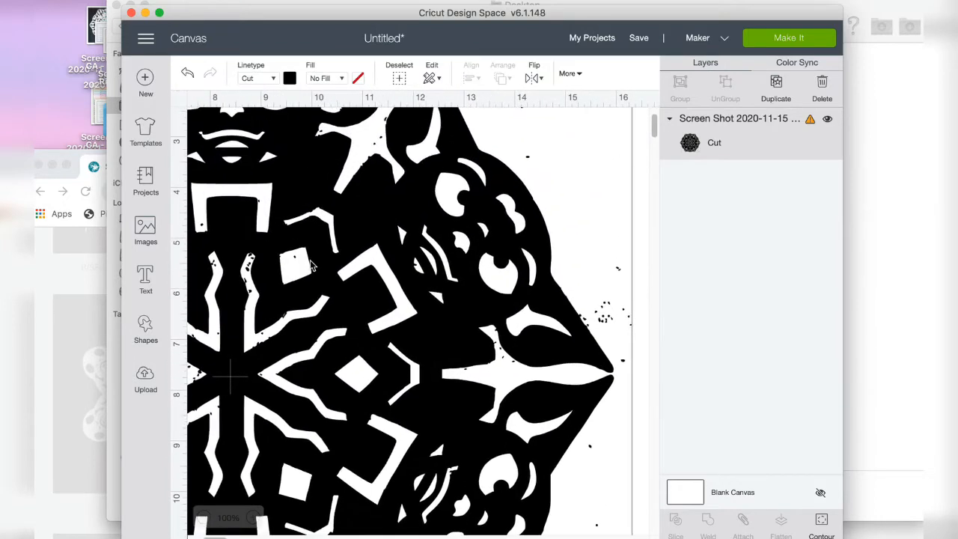
scroll(321, 265, up, 6)
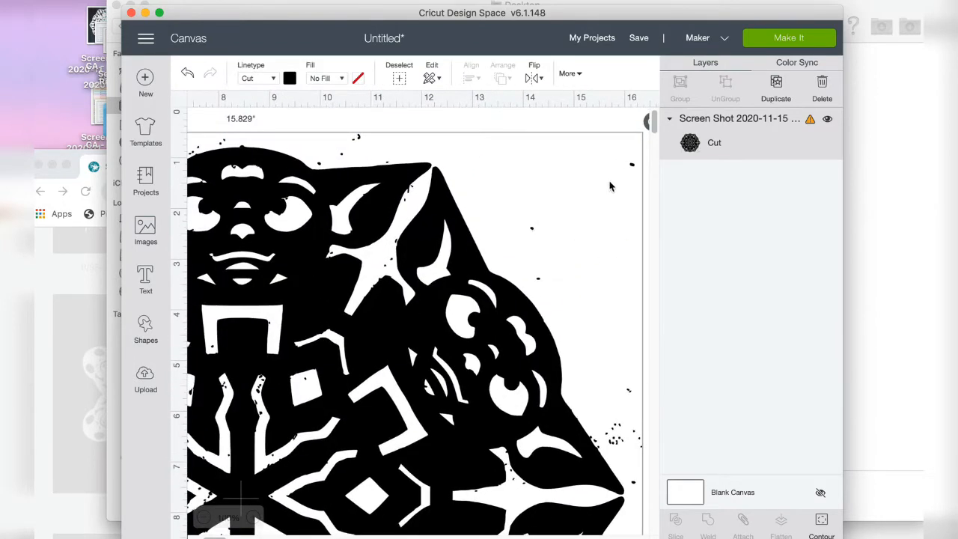
scroll(367, 161, left, 10)
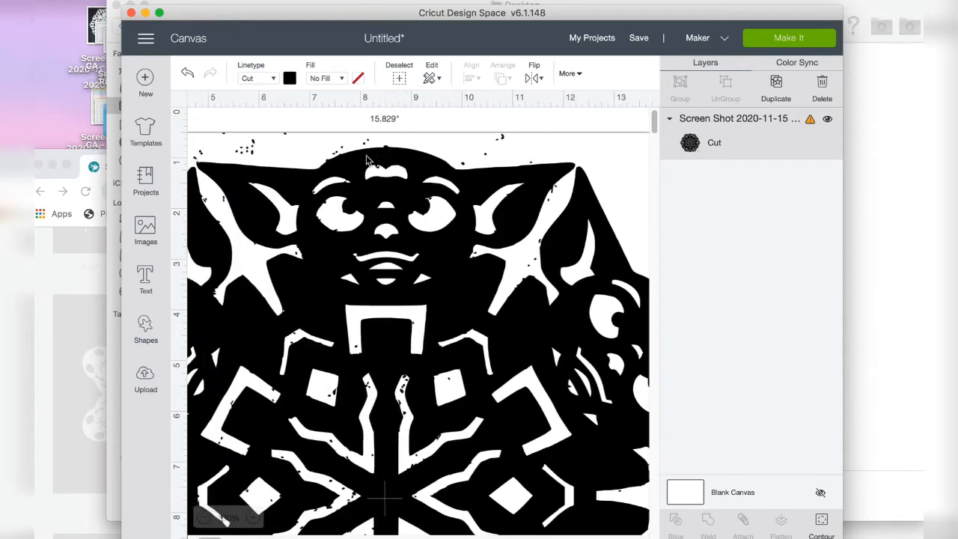
scroll(367, 161, down, 14)
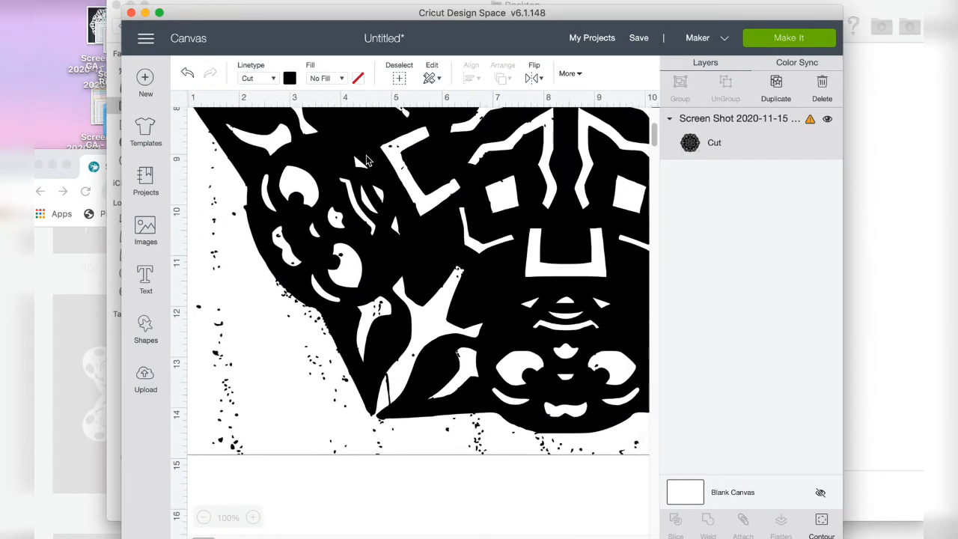
scroll(367, 161, up, 14)
scroll(356, 189, up, 2)
scroll(356, 188, right, 5)
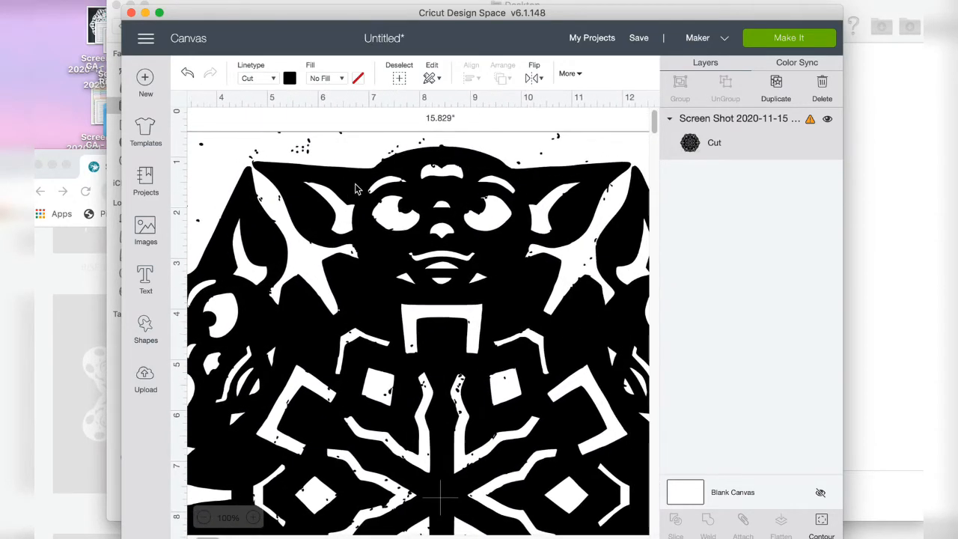
Delete the speckled snowflake image from the canvas
scroll(357, 189, down, 3)
scroll(357, 189, up, 2)
key(Delete)
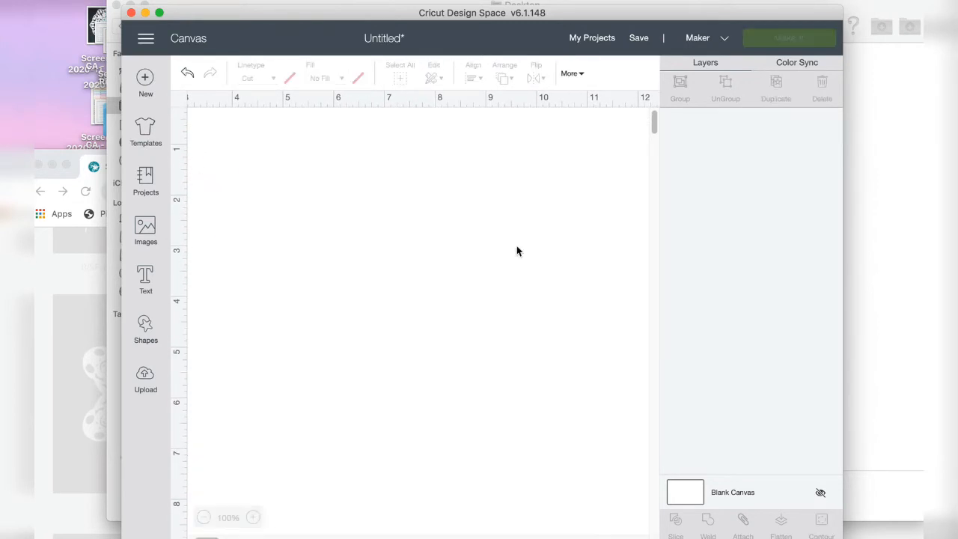
Upload today's black-and-white Porg screenshot from the Desktop and set its image type to Simple
click(145, 376)
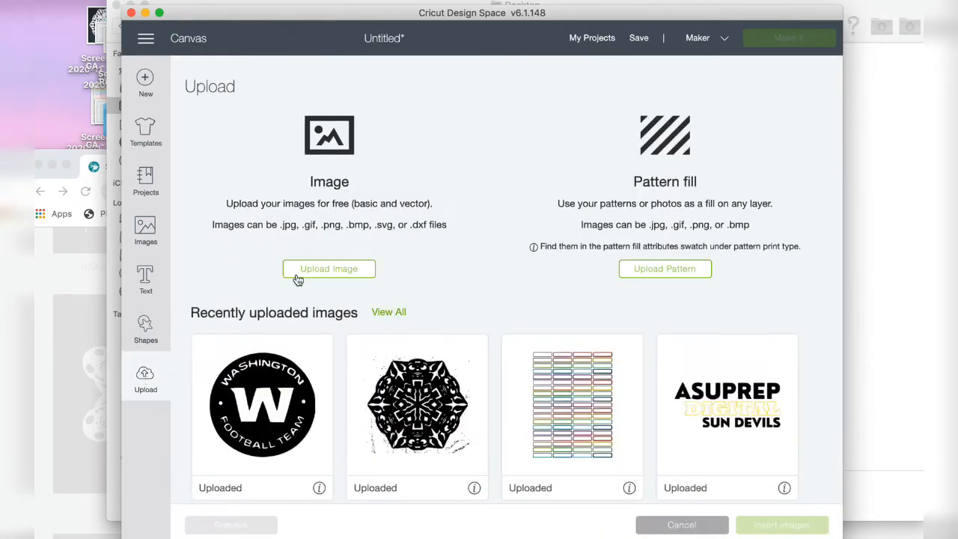
click(346, 271)
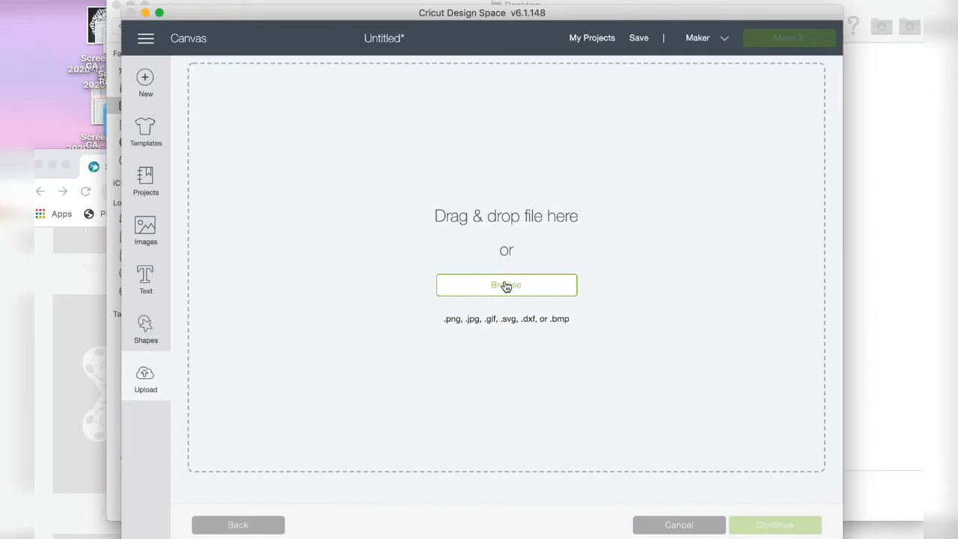
click(506, 286)
click(379, 118)
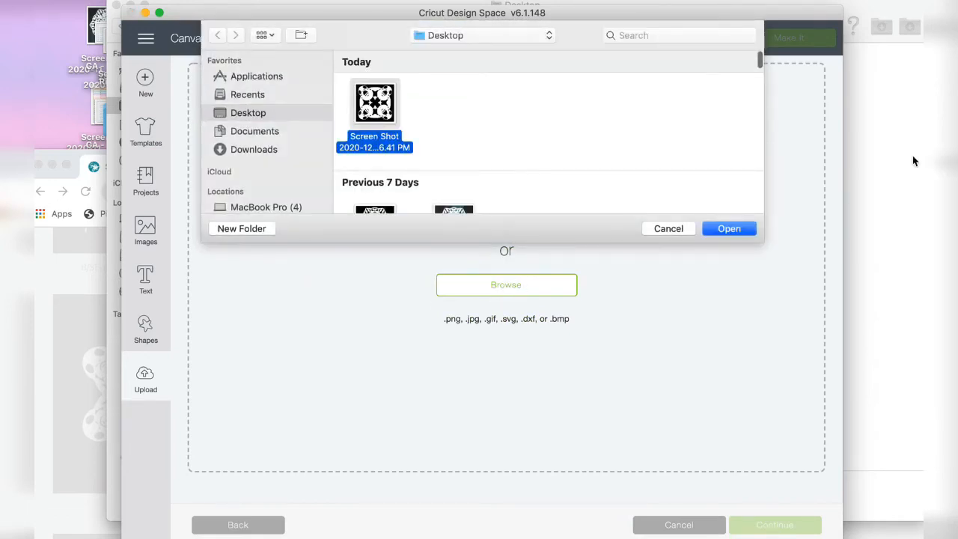
click(742, 228)
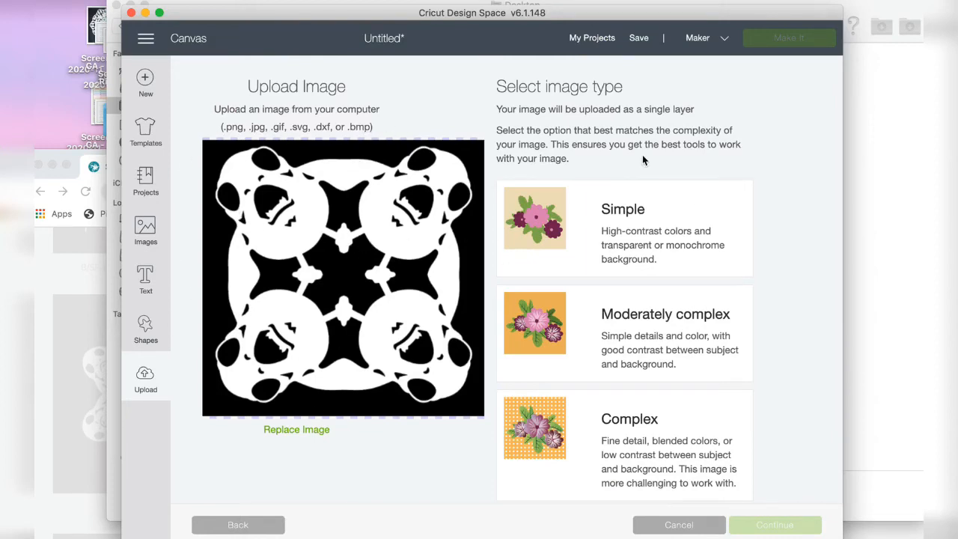
click(631, 239)
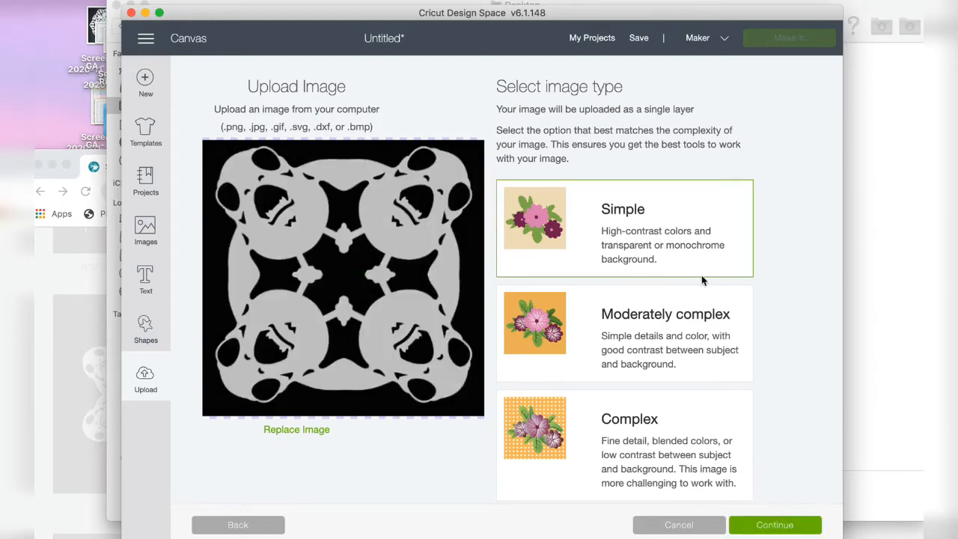
click(793, 532)
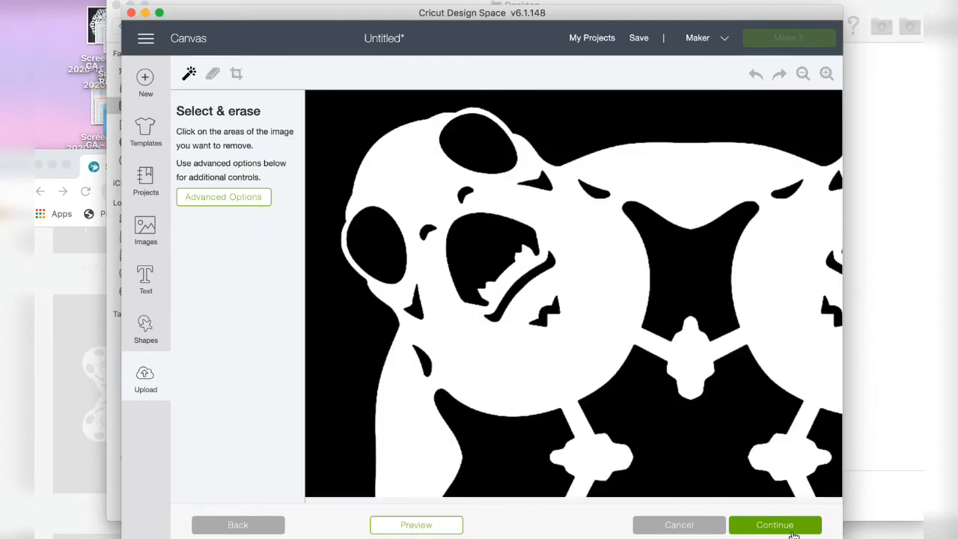
Erase the black background around the Porg snowflake and enlarge the window to show more of the image
click(347, 113)
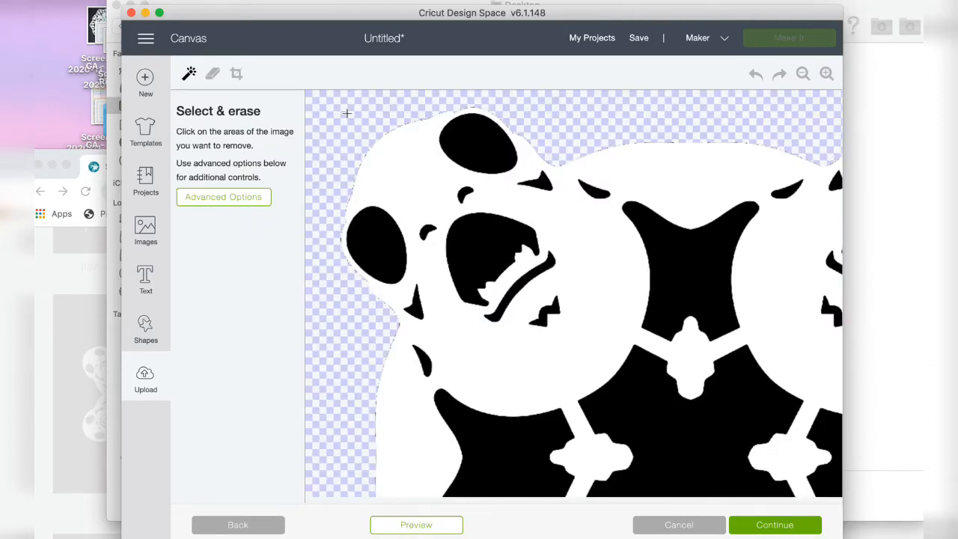
drag(545, 12, 538, 9)
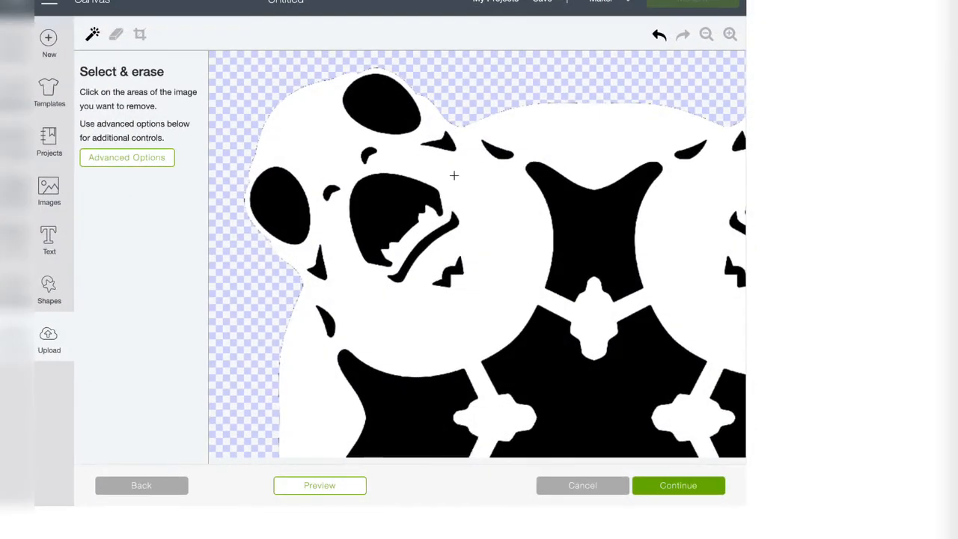
scroll(673, 272, down, 4)
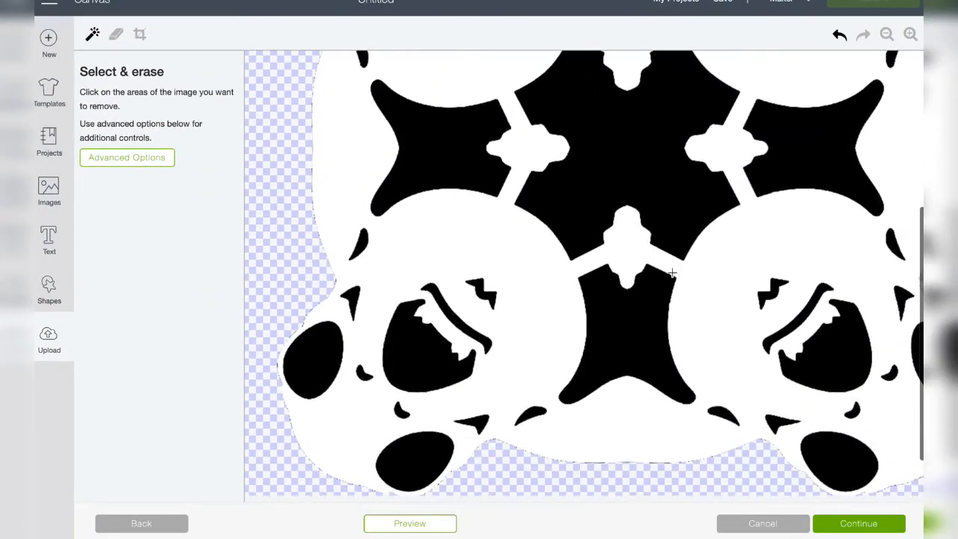
scroll(672, 273, down, 1)
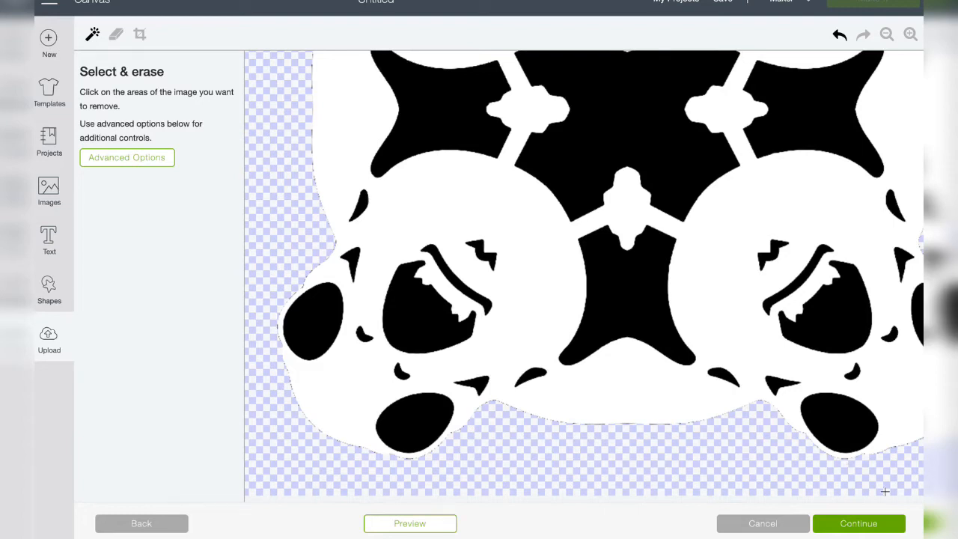
scroll(518, 242, up, 15)
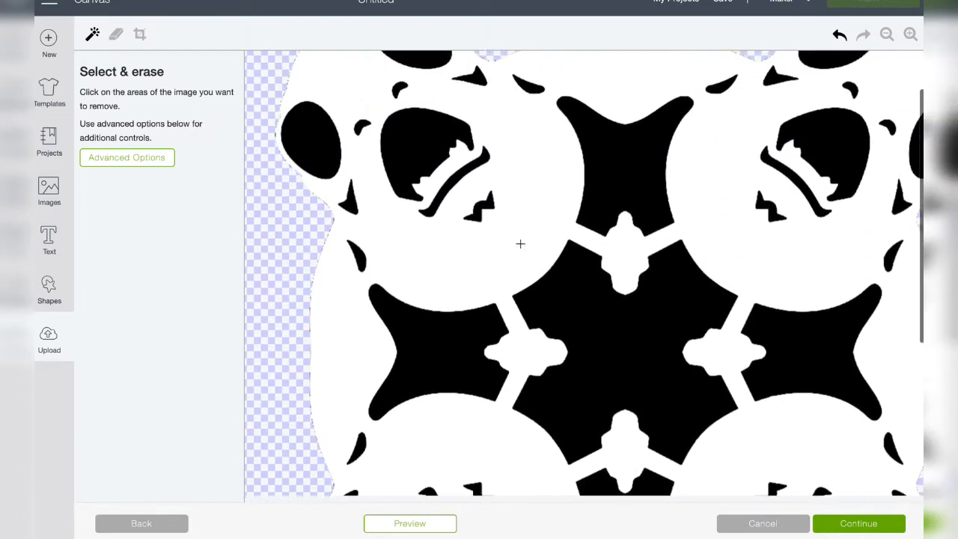
Erase the snowflake's top centre gap and the upper-left Porg's mouth, eyes, nostrils and two upper face marks
click(599, 228)
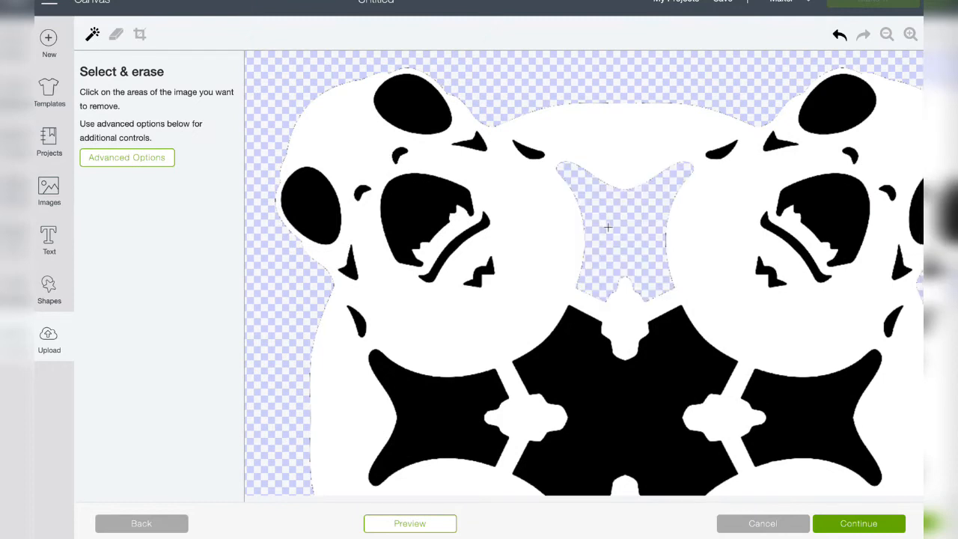
click(443, 206)
click(417, 109)
click(312, 194)
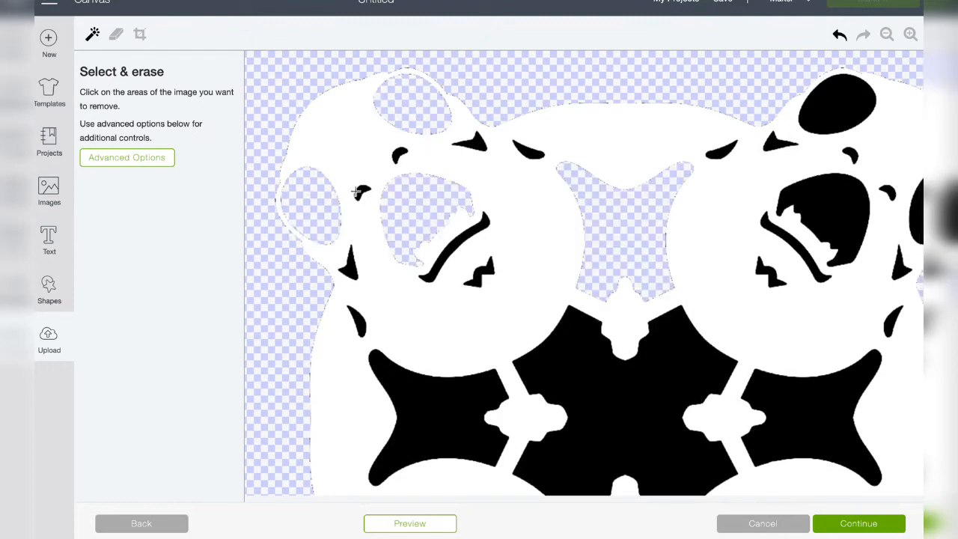
click(363, 191)
click(398, 156)
click(483, 146)
click(524, 146)
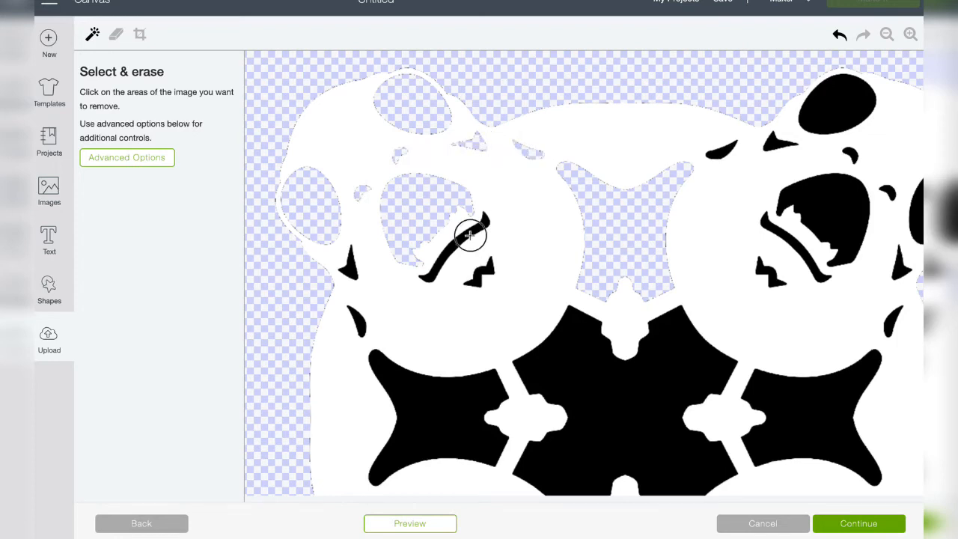
Erase the upper-left Porg's remaining black marks, plus the snowflake's left gap and large central area
click(469, 235)
click(477, 276)
click(349, 275)
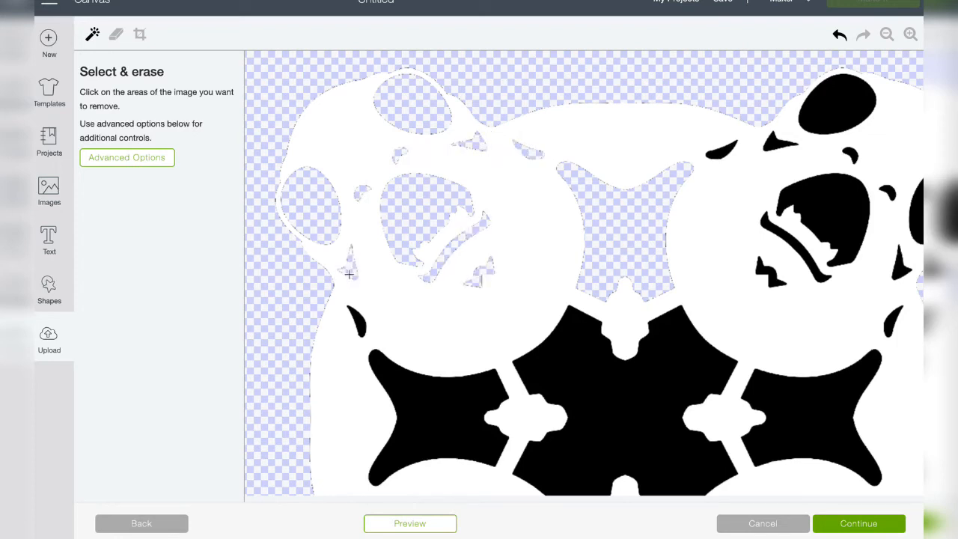
click(360, 326)
click(458, 426)
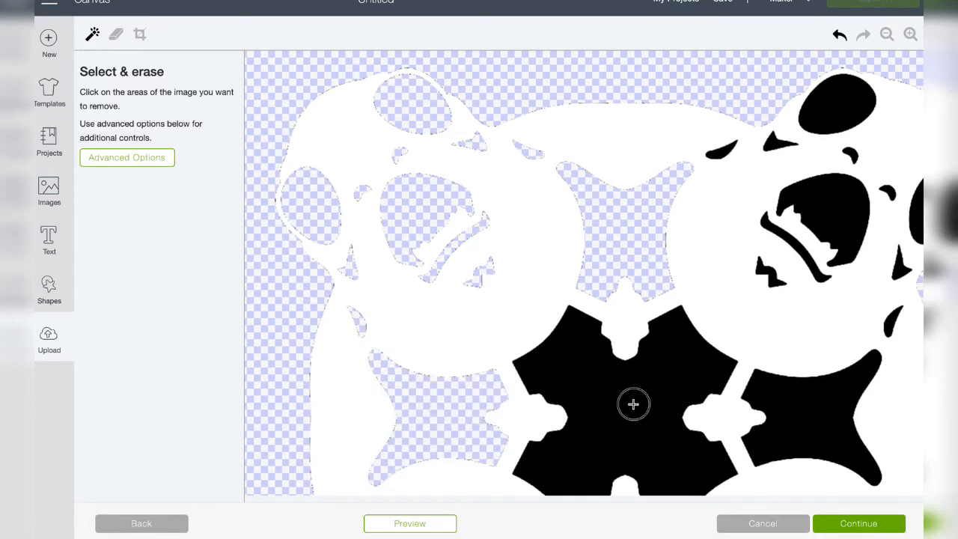
click(633, 404)
Erase the upper-right Porg's mouth, both eyes and the two marks along its inner upper edge
click(827, 219)
click(827, 124)
scroll(827, 127, right, 3)
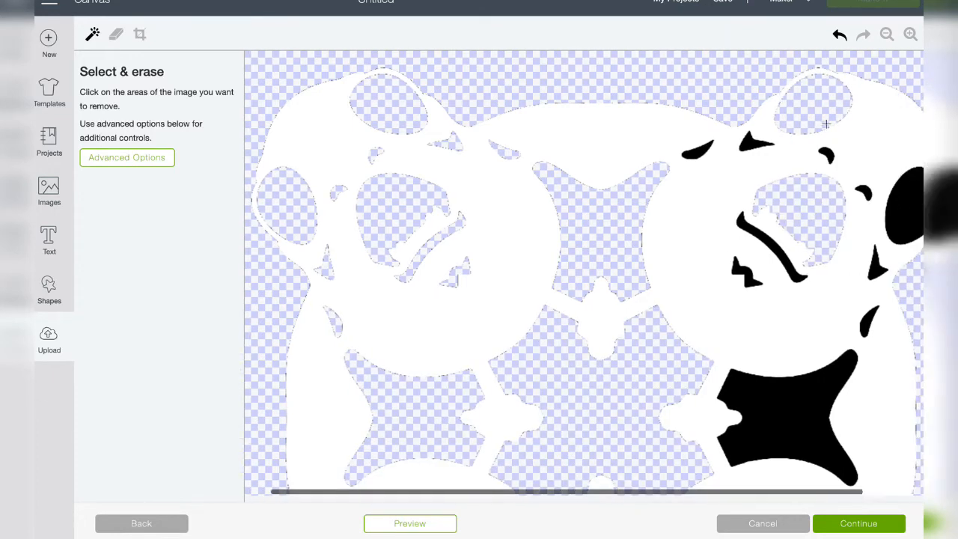
click(862, 203)
click(694, 140)
click(642, 151)
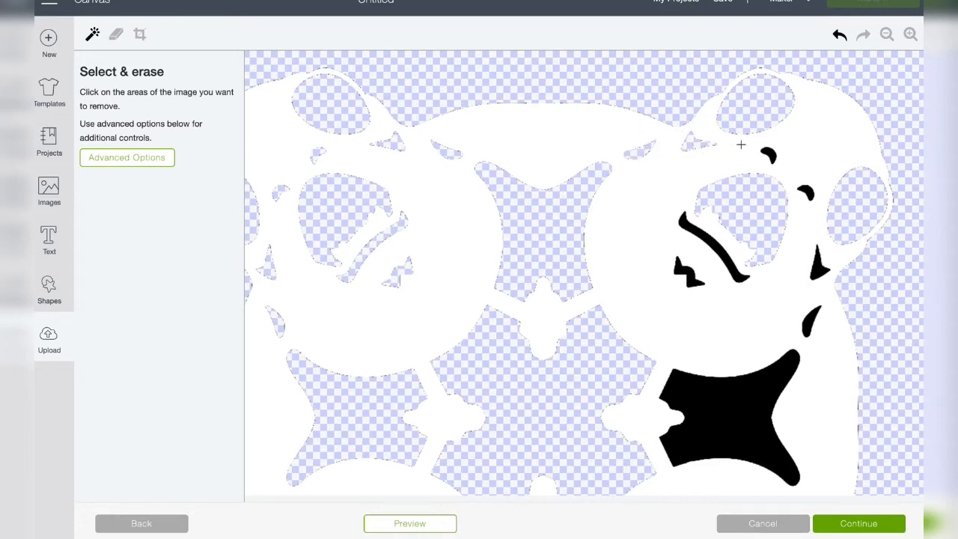
Erase the upper-right Porg's remaining nostrils, side marks, mouth line and jagged mark, plus the snowflake's right gap
click(770, 155)
click(807, 192)
click(823, 268)
click(811, 322)
click(712, 243)
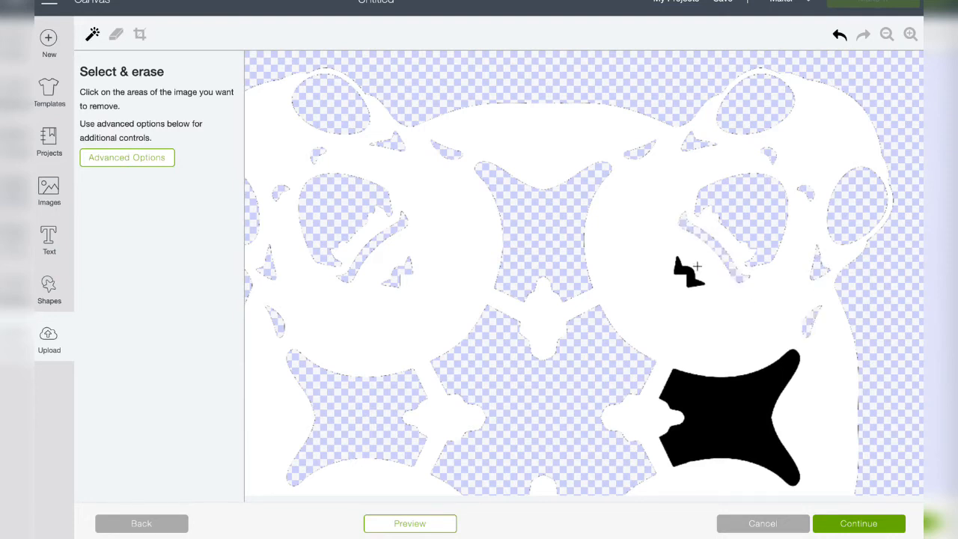
click(684, 273)
click(717, 419)
Erase the lower-right Porg's outer eye, two side marks, mouth and nostrils
scroll(717, 420, down, 5)
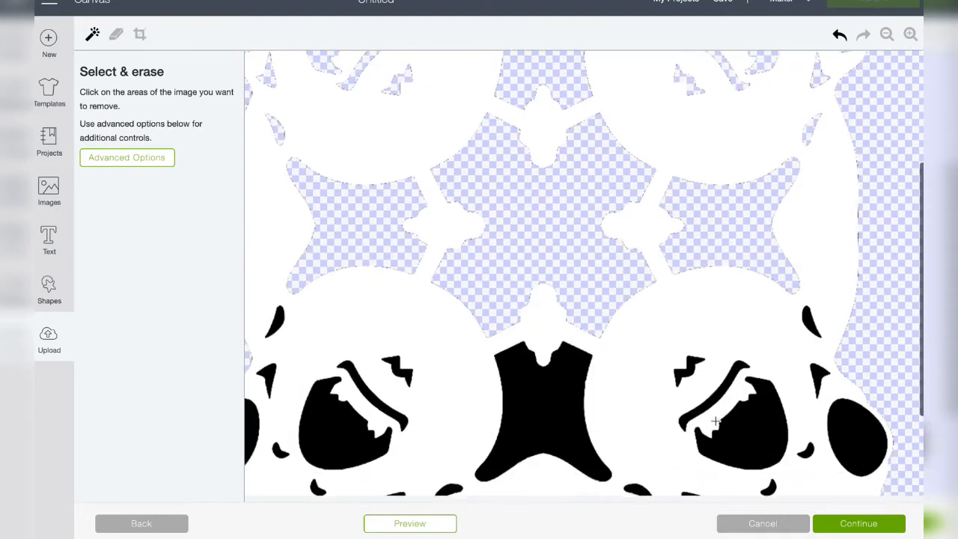
click(854, 344)
click(820, 273)
click(818, 219)
click(766, 332)
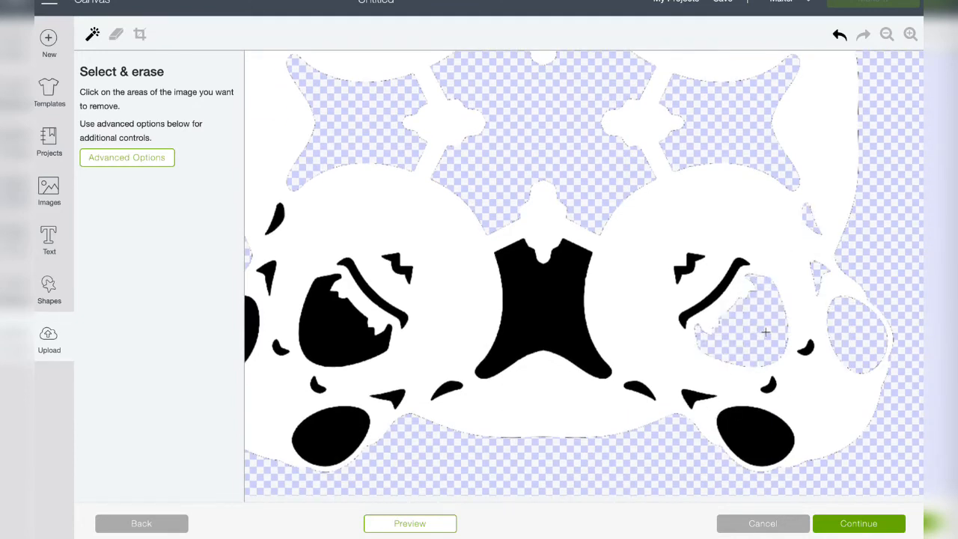
click(809, 347)
click(769, 386)
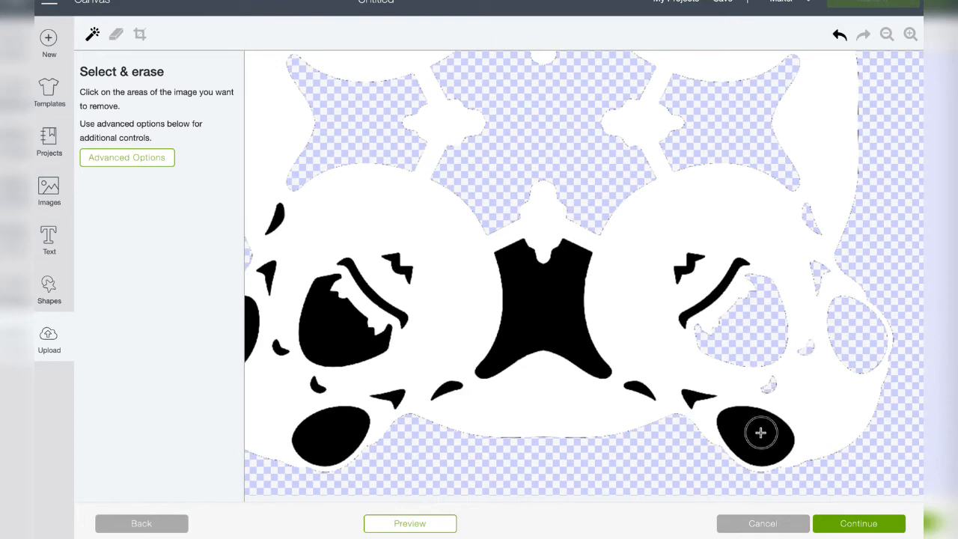
Erase the lower-right Porg's lower eye, jagged mark, mouth line and two lower side marks, plus the snowflake's bottom gap
click(759, 432)
click(697, 261)
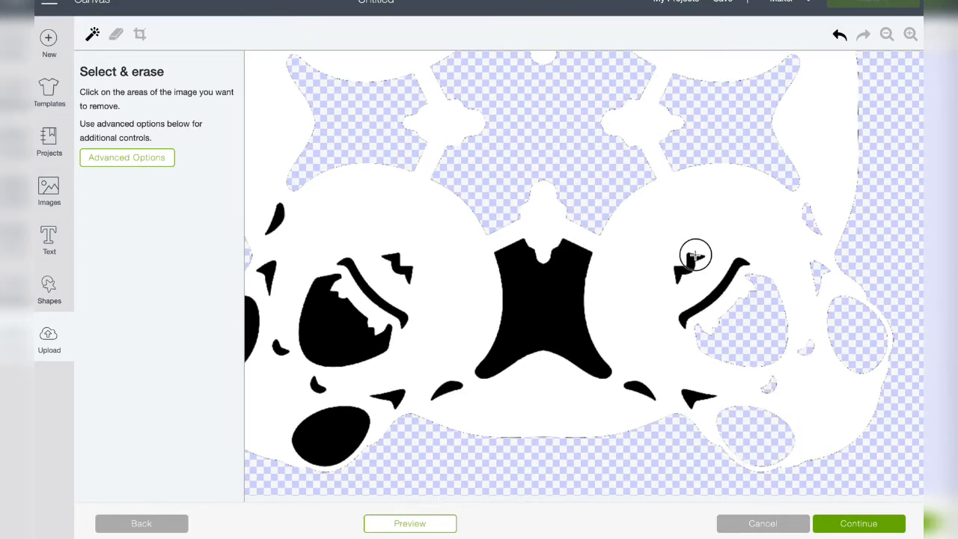
click(720, 288)
click(695, 399)
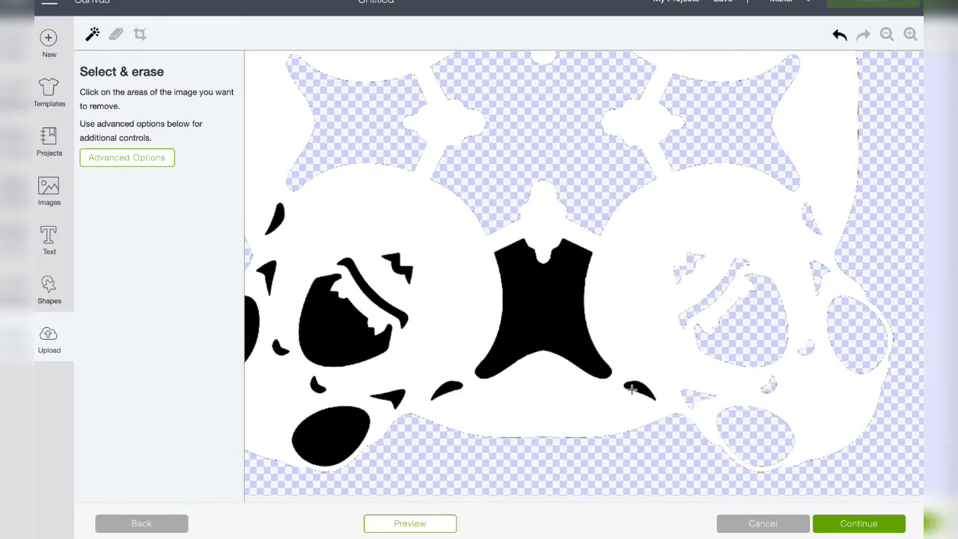
click(639, 389)
click(528, 310)
Erase the lower-left Porg's jagged mark, mouth line, mouth, two marks along its lower inner edge and lower eye
scroll(528, 310, left, 3)
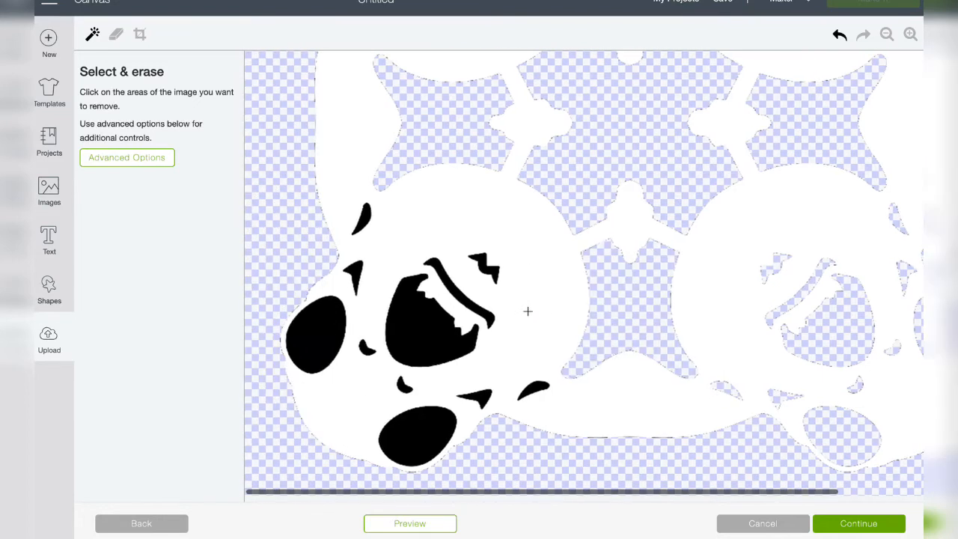
click(484, 267)
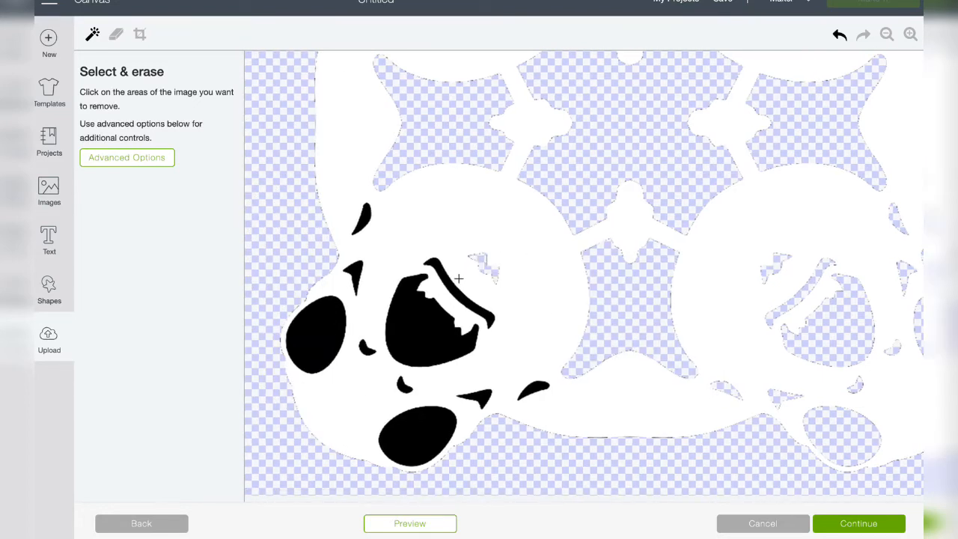
click(450, 278)
click(454, 338)
click(536, 384)
click(482, 396)
click(405, 440)
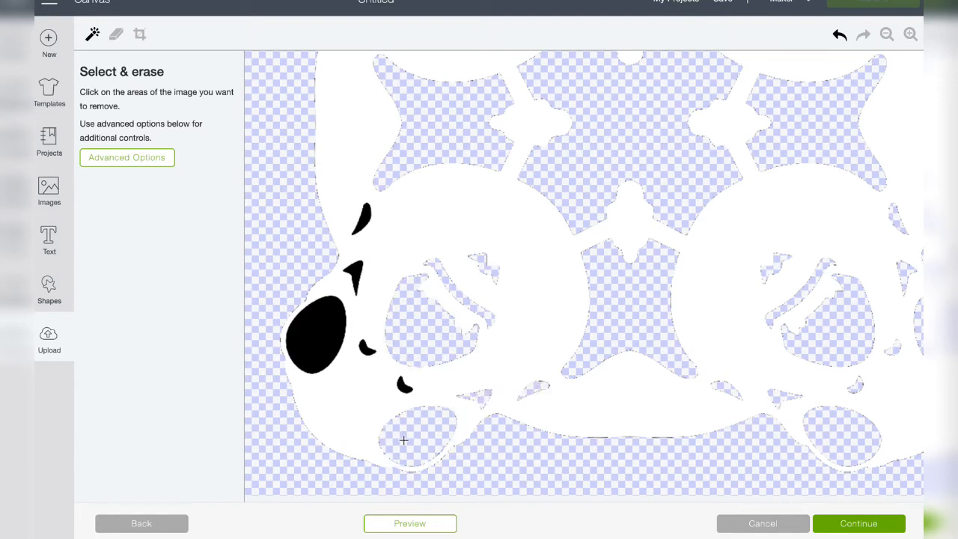
click(403, 383)
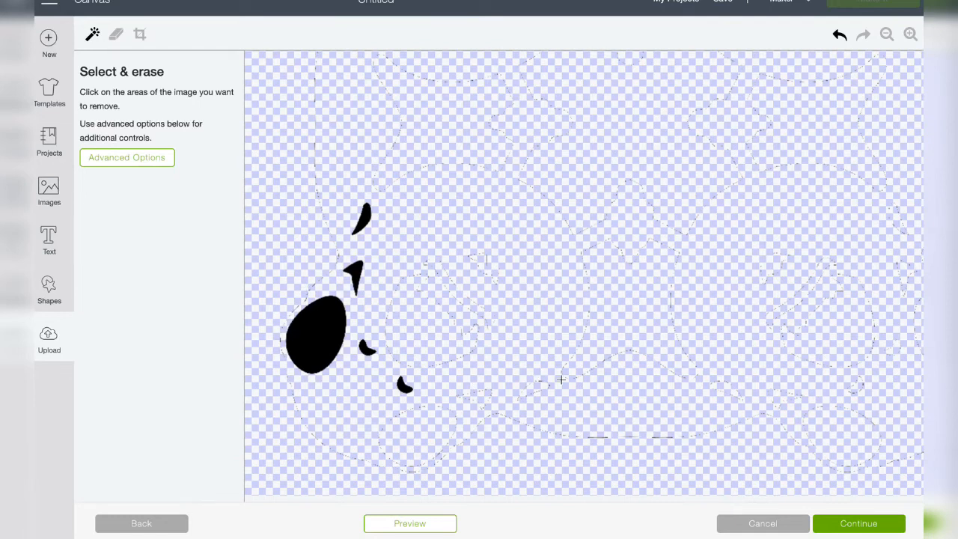
scroll(561, 380, up, 10)
scroll(605, 387, down, 10)
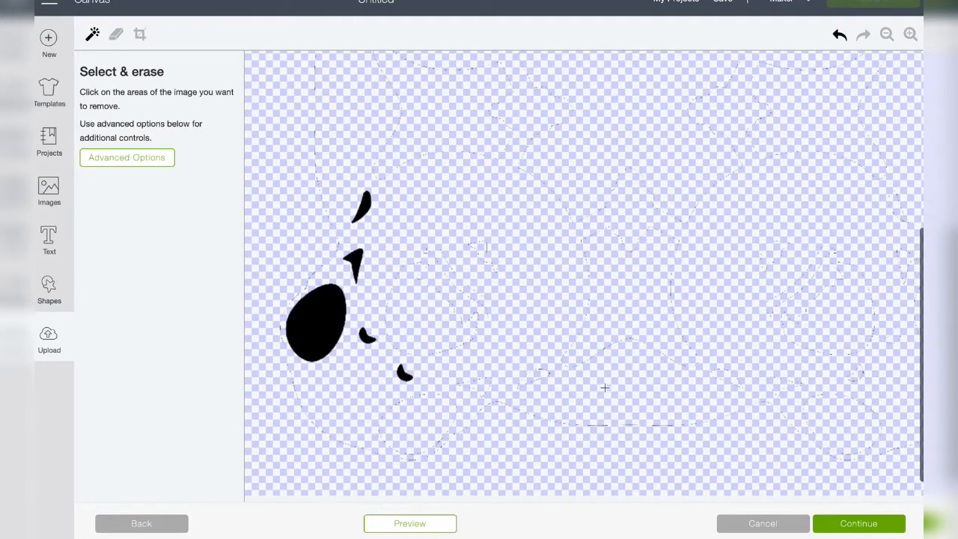
click(840, 35)
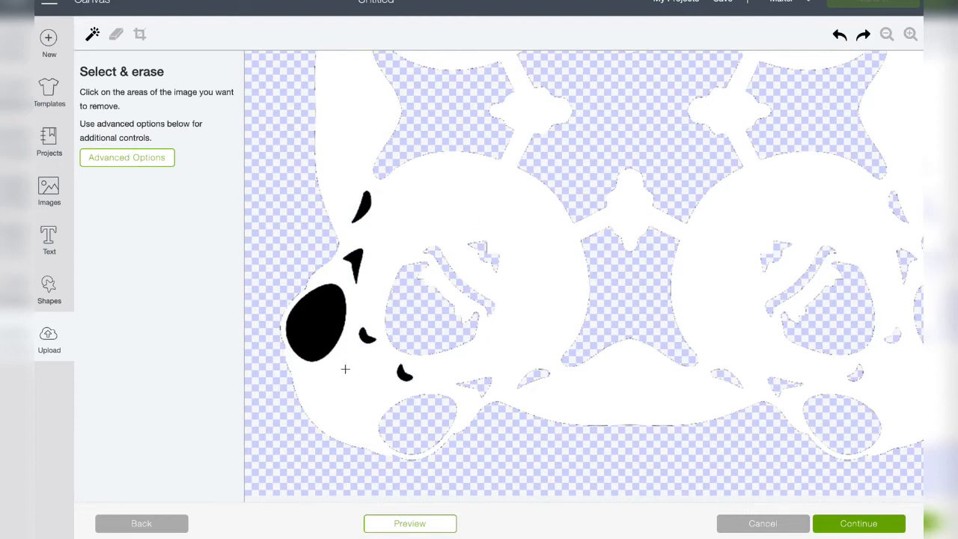
Erase the lower-left Porg's two outer side marks, outer eye and both nostrils
click(364, 204)
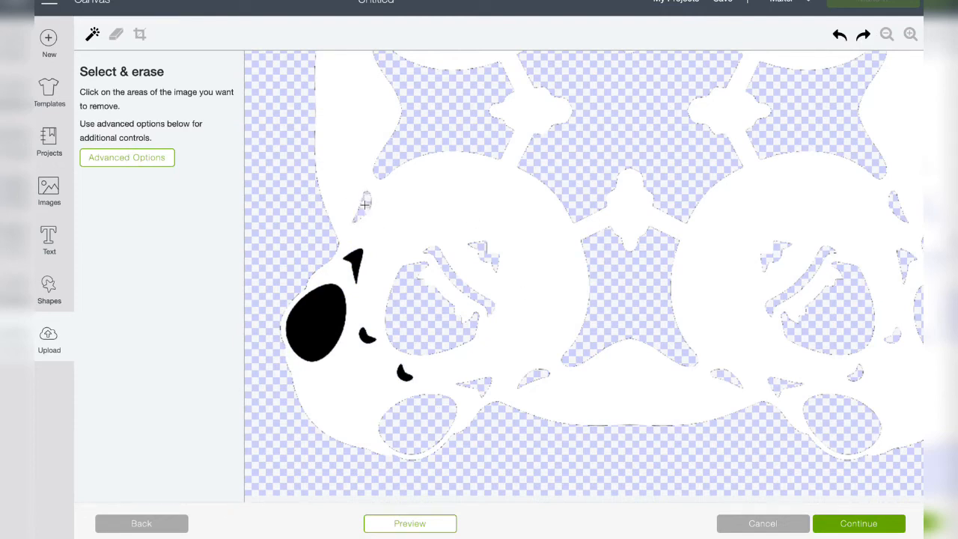
click(327, 300)
click(355, 259)
click(366, 336)
click(404, 375)
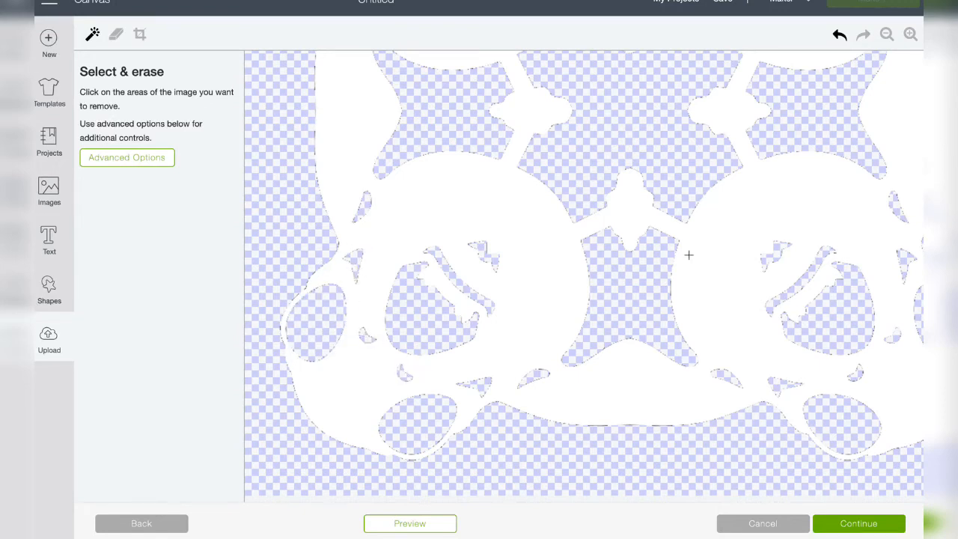
Check the whole cleaned snowflake, accept it and choose to save it as a Cut image
click(886, 34)
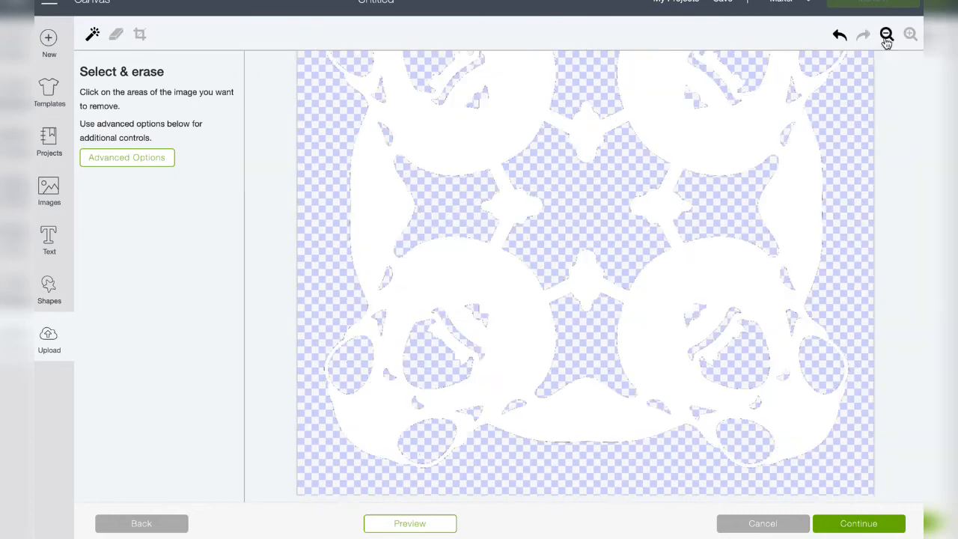
click(887, 34)
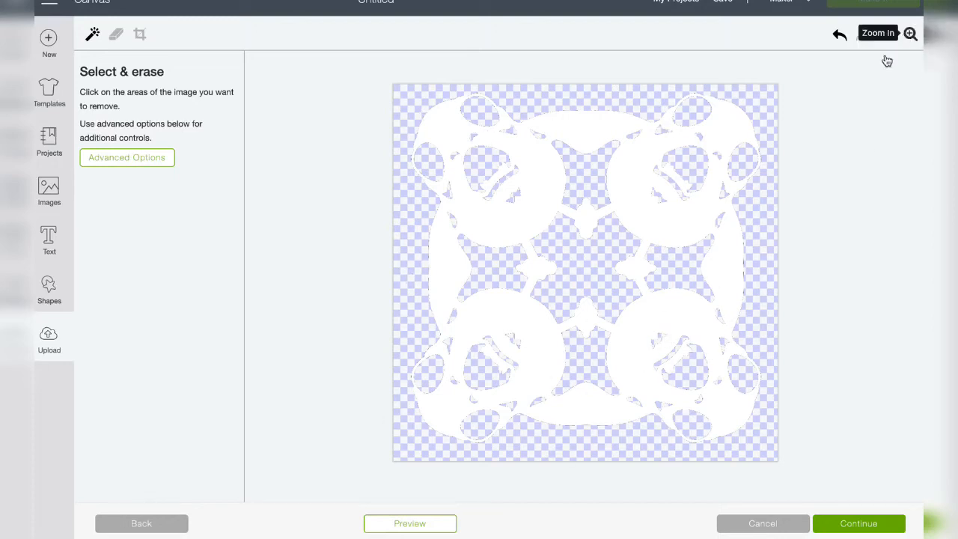
click(859, 524)
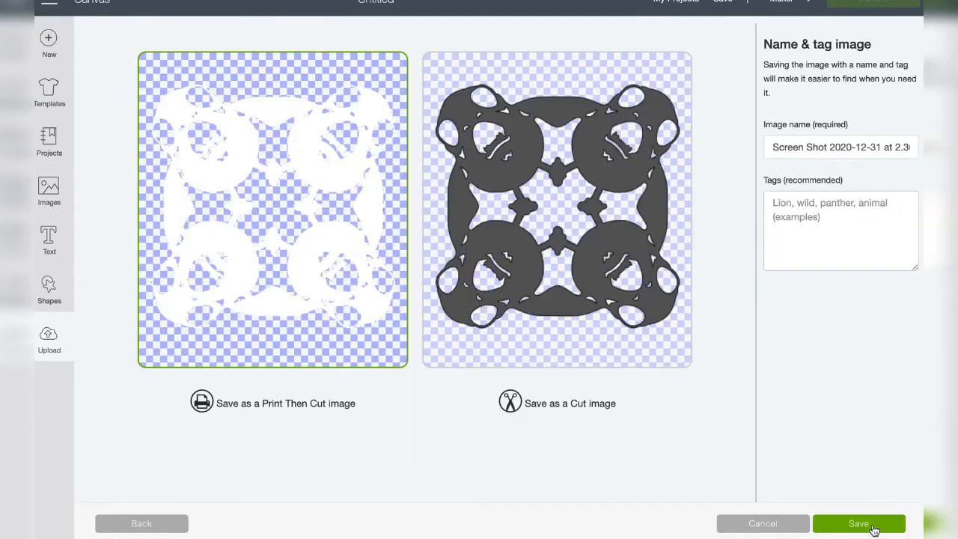
click(571, 294)
Name the image "Screaming Porg Snowflake"
drag(776, 147, 916, 146)
text(M)
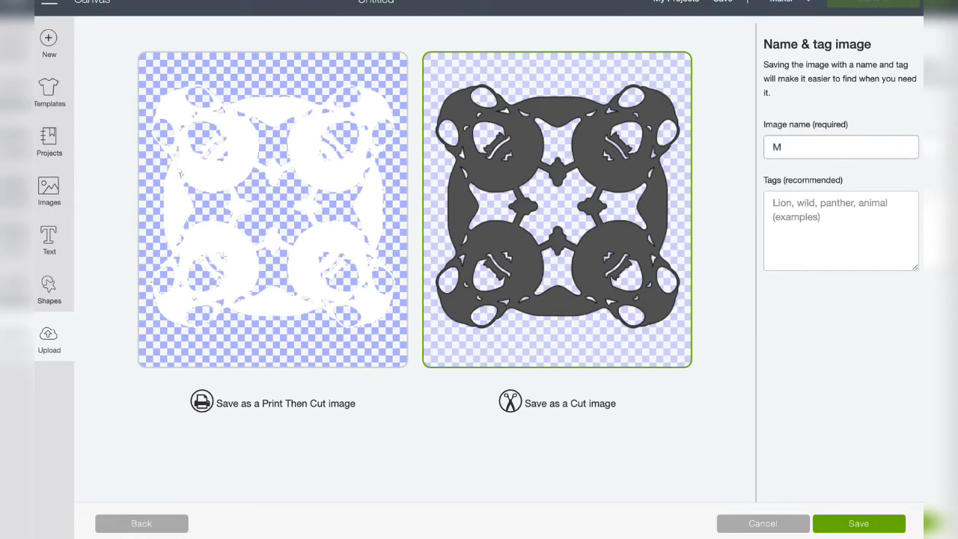
key(BackSpace)
text(Porg Snowflake)
click(772, 147)
text(Screaming)
Tag the image "Star Wars" and save it to the uploads
click(819, 224)
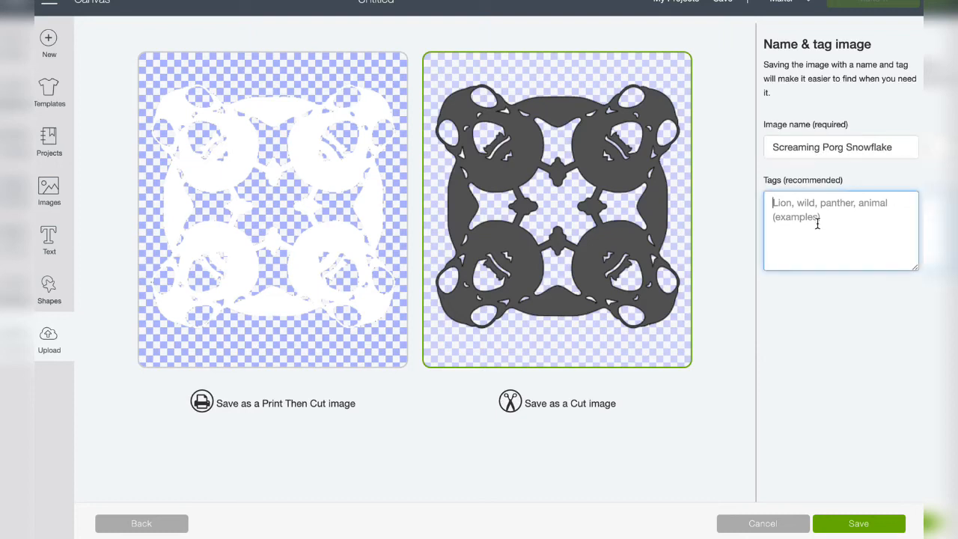
text(Star Wars)
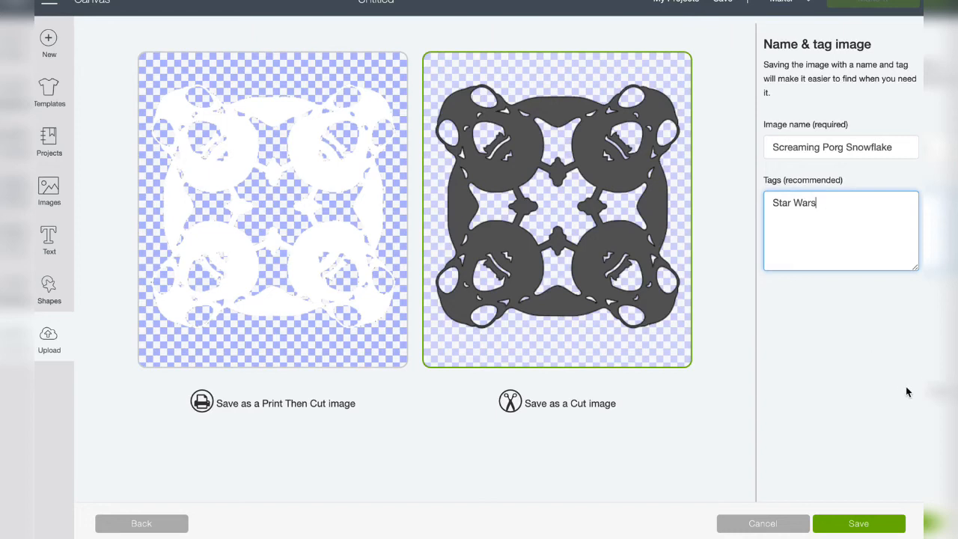
click(880, 527)
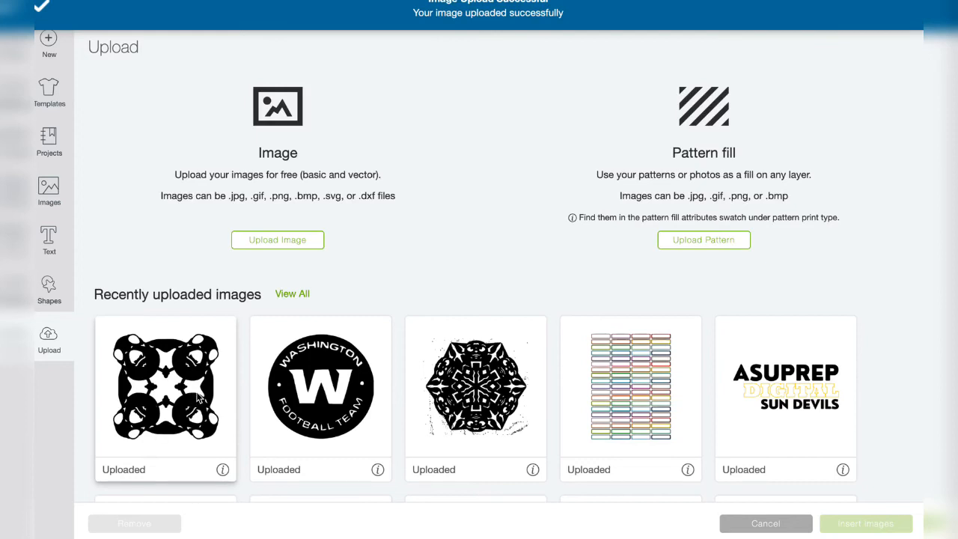
Insert the uploaded Porg snowflake and make it 4 inches wide near the canvas's upper-left corner
click(202, 383)
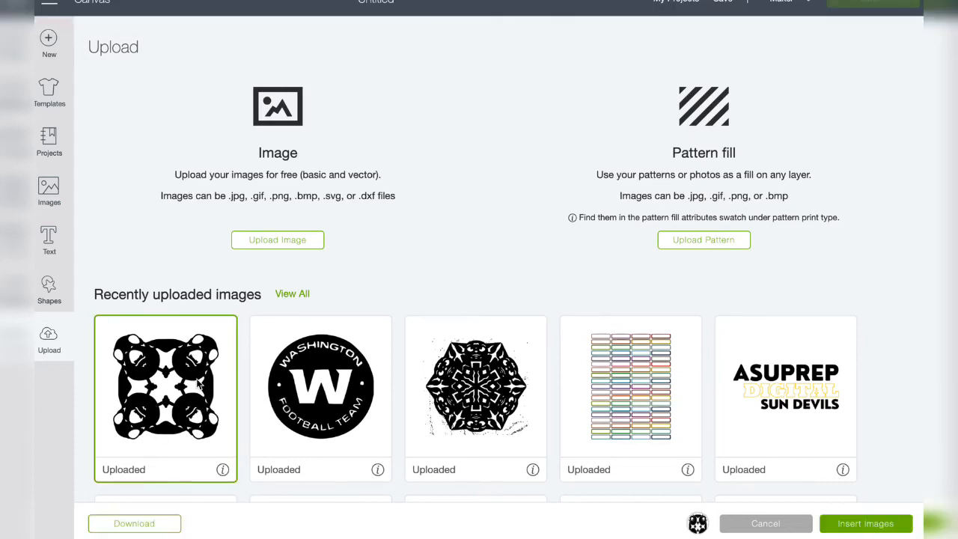
click(868, 524)
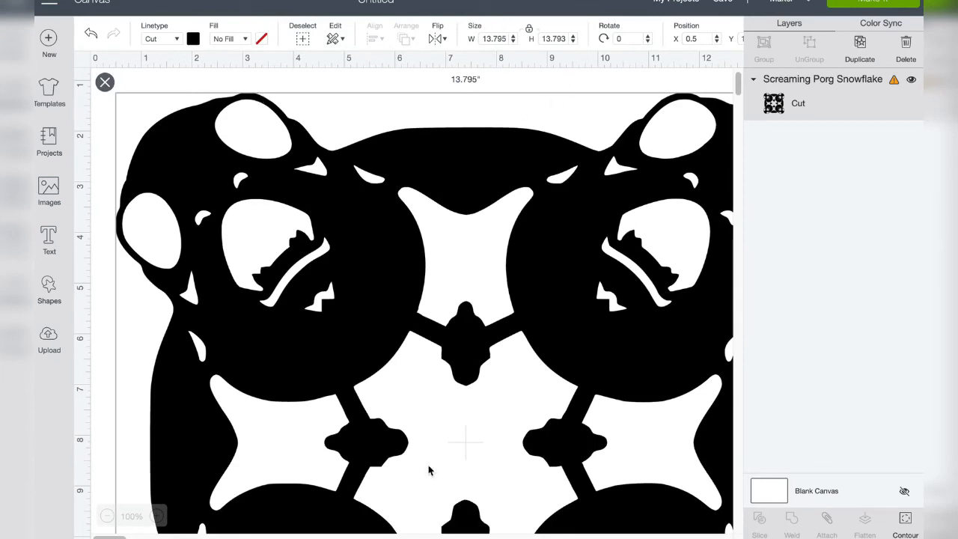
double_click(506, 38)
text(4)
key(Tab)
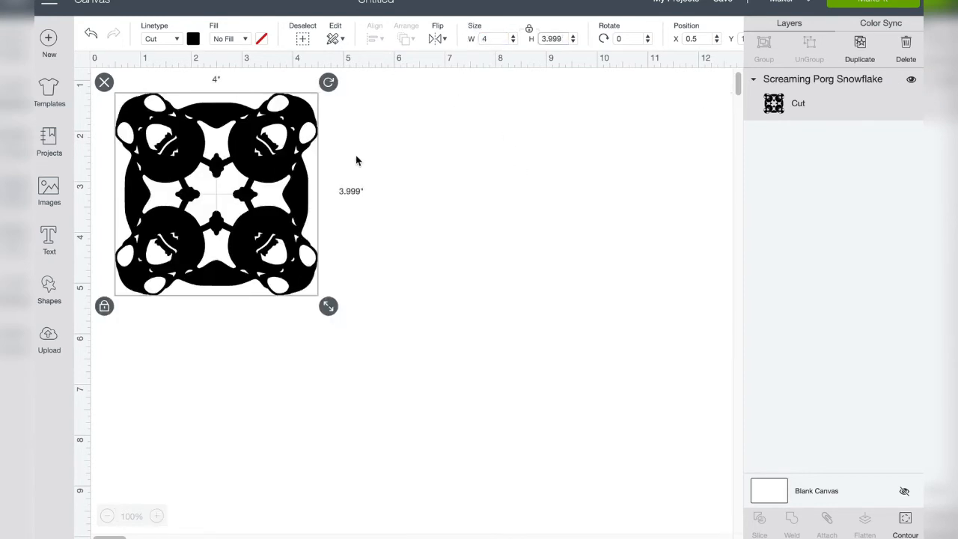
drag(276, 173, 267, 161)
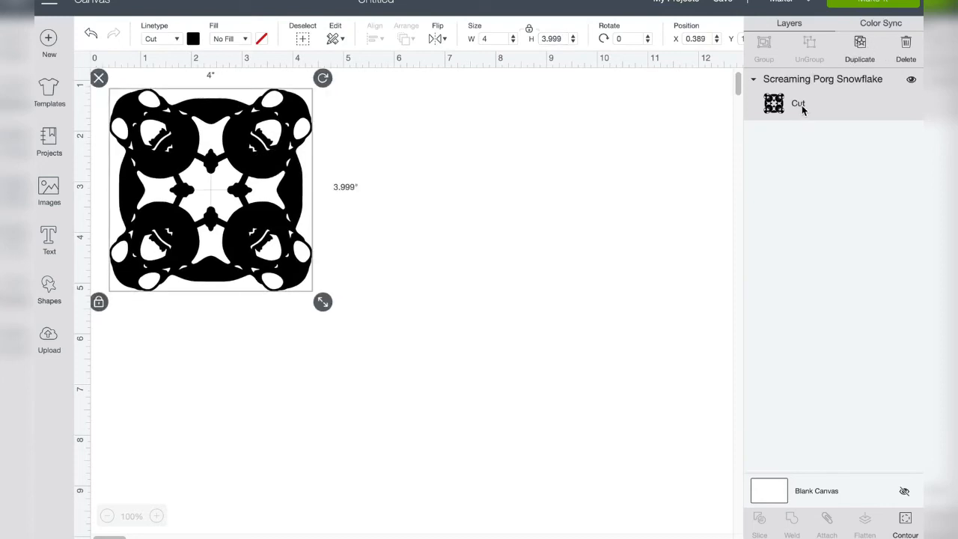
Prepare the project for cutting with 2 project copies on 8.5" x 11" (Letter) material
click(883, 5)
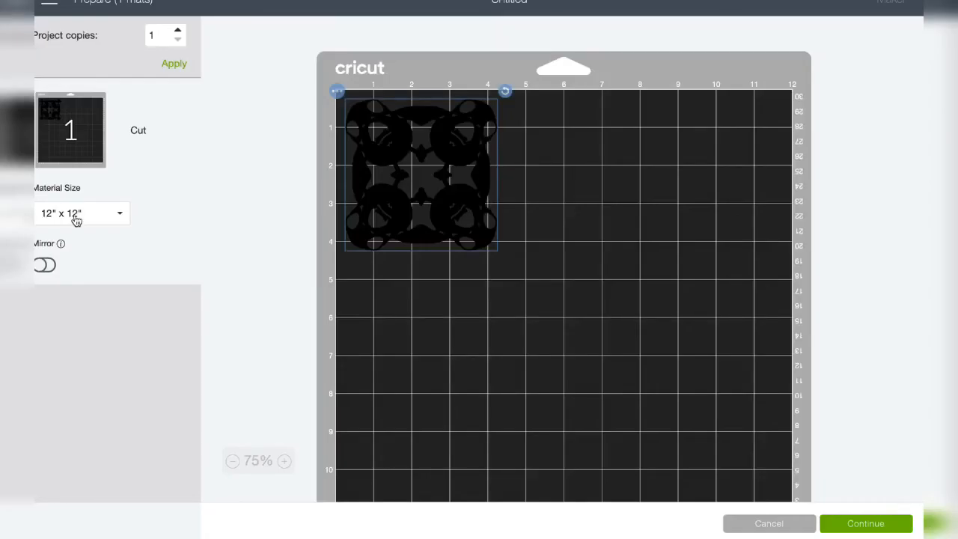
click(88, 219)
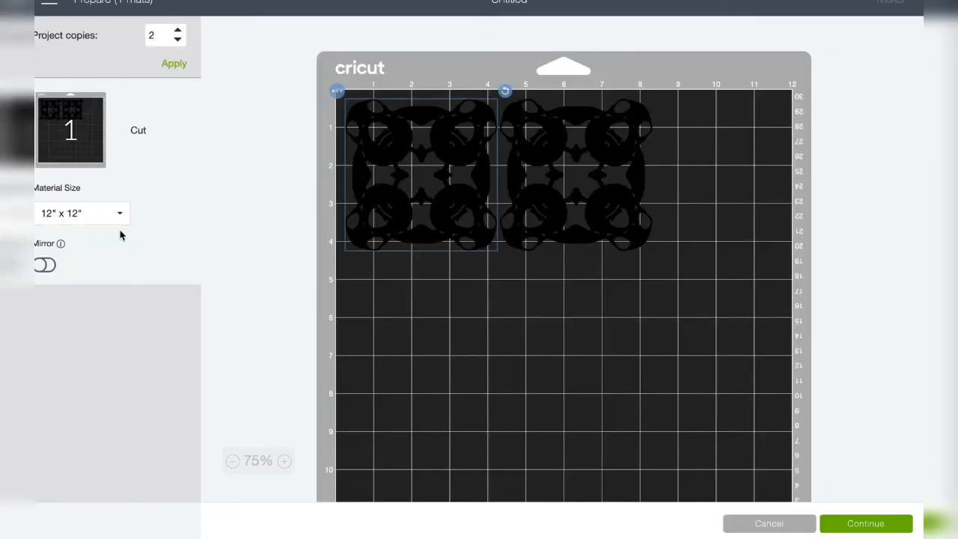
click(92, 218)
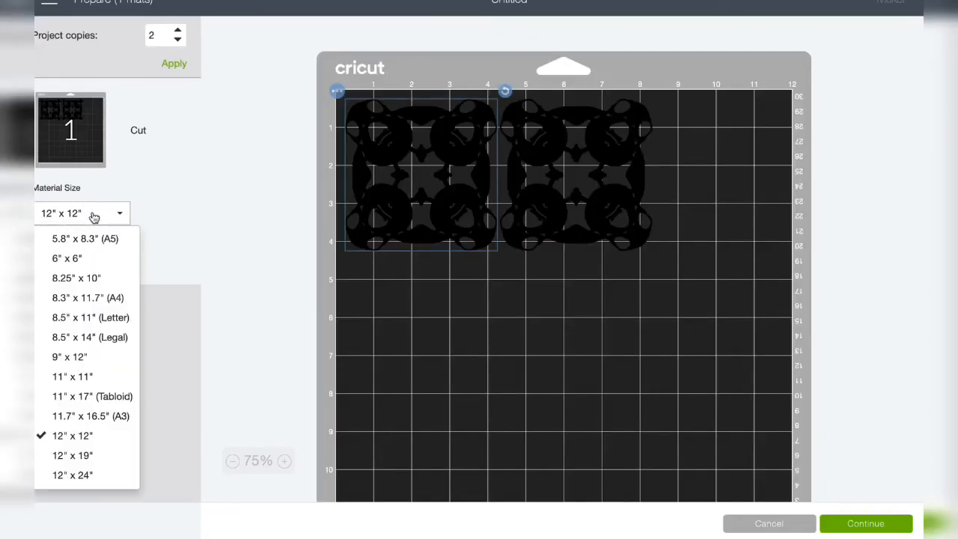
click(108, 318)
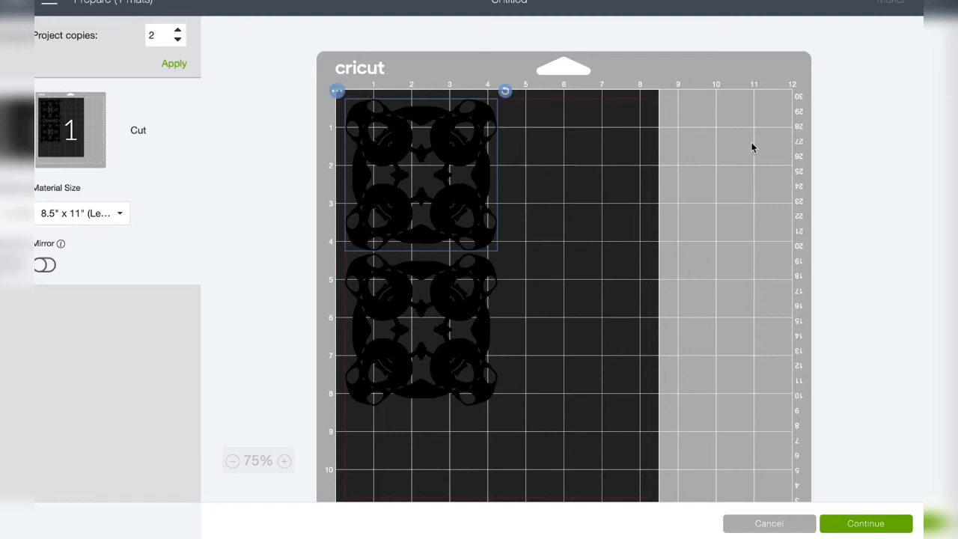
Check the layout of both snowflakes on the mat and proceed to the machine connection stage
scroll(486, 358, down, 3)
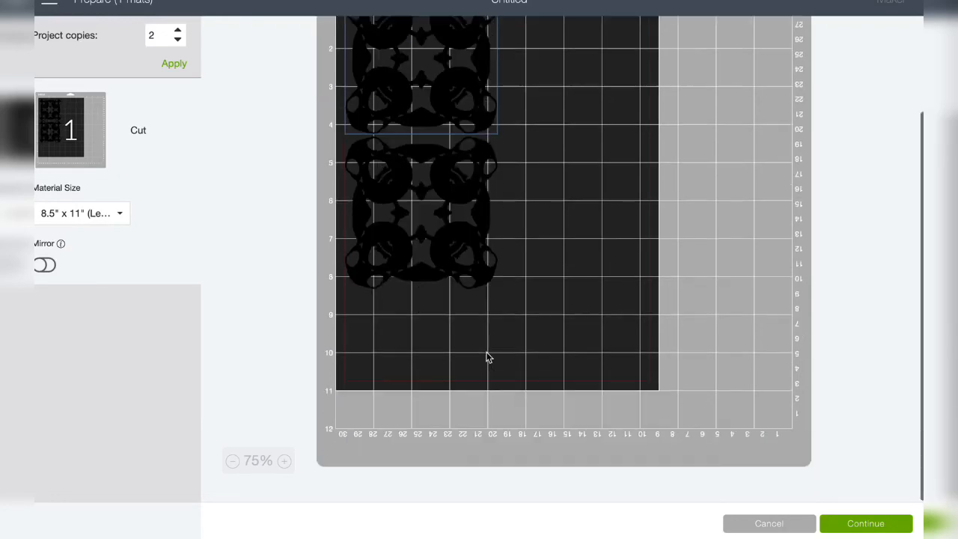
scroll(486, 357, up, 3)
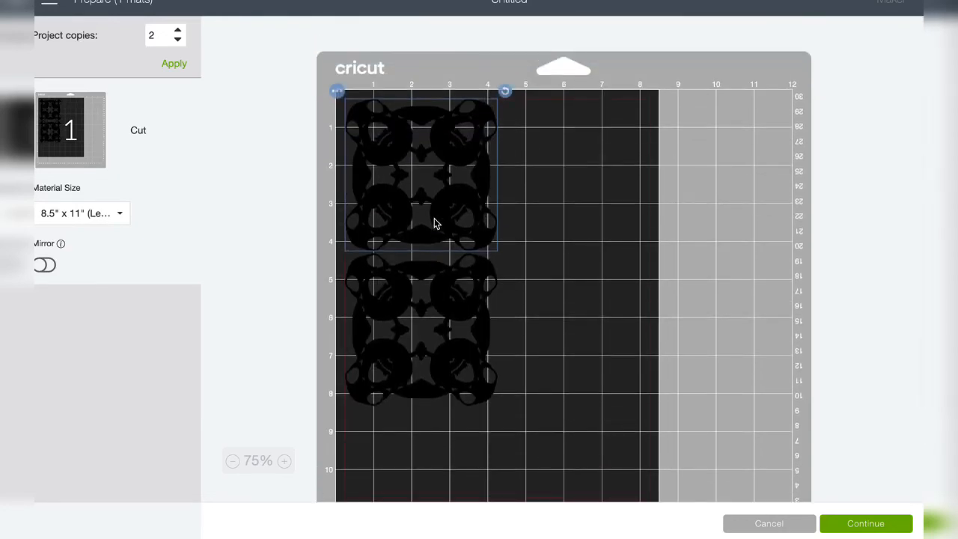
scroll(462, 256, down, 2)
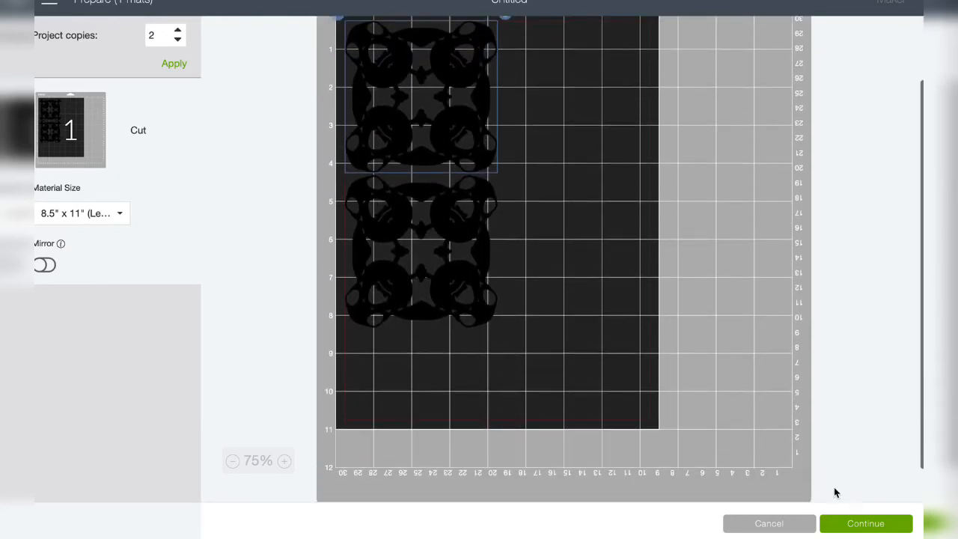
click(866, 528)
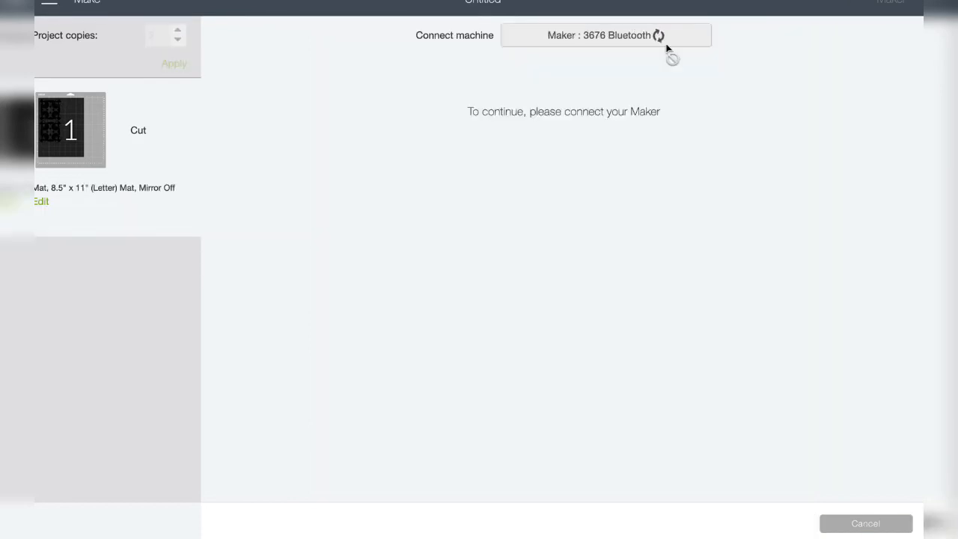